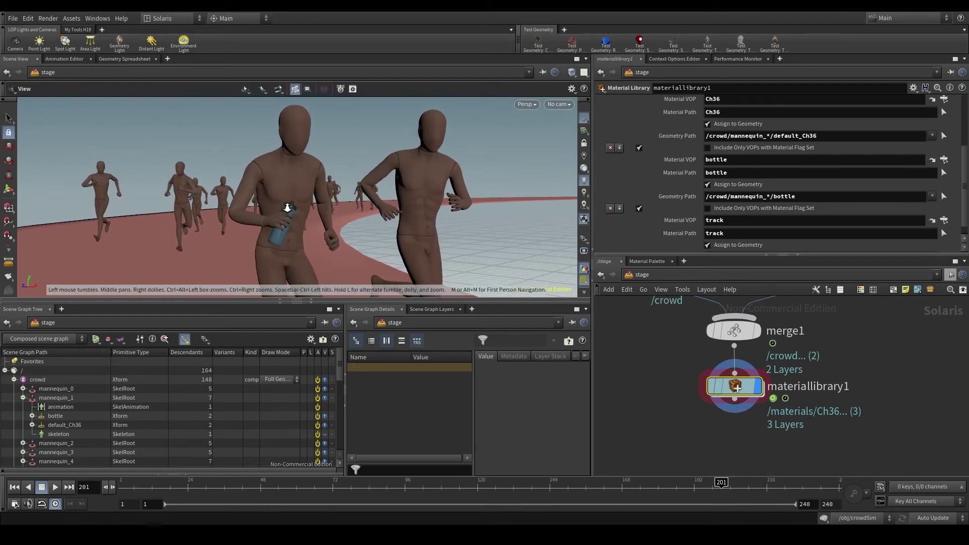
Step: Go inside the material library network and review the mannequin body textures in File Explorer, returning to Houdini
key(s)
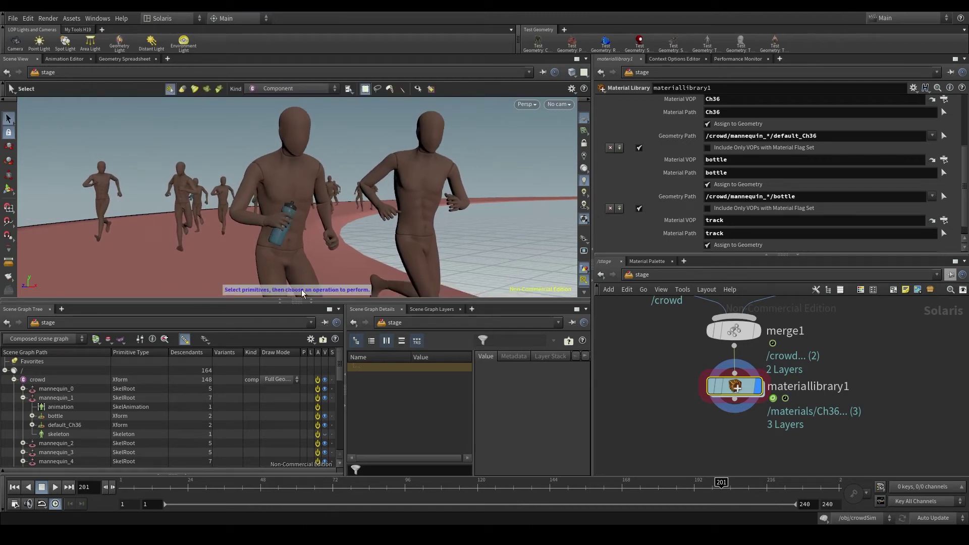
mouse_move(768, 380)
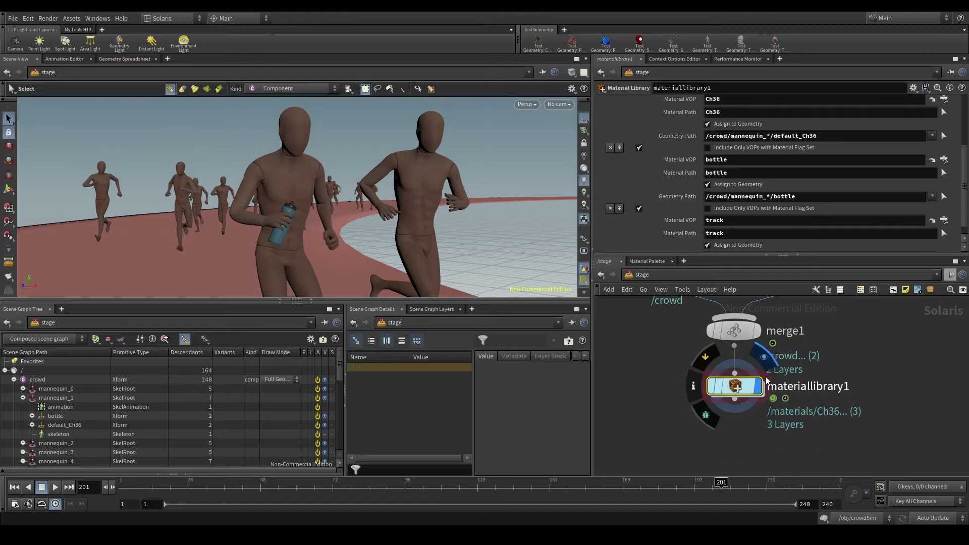
double_click(732, 396)
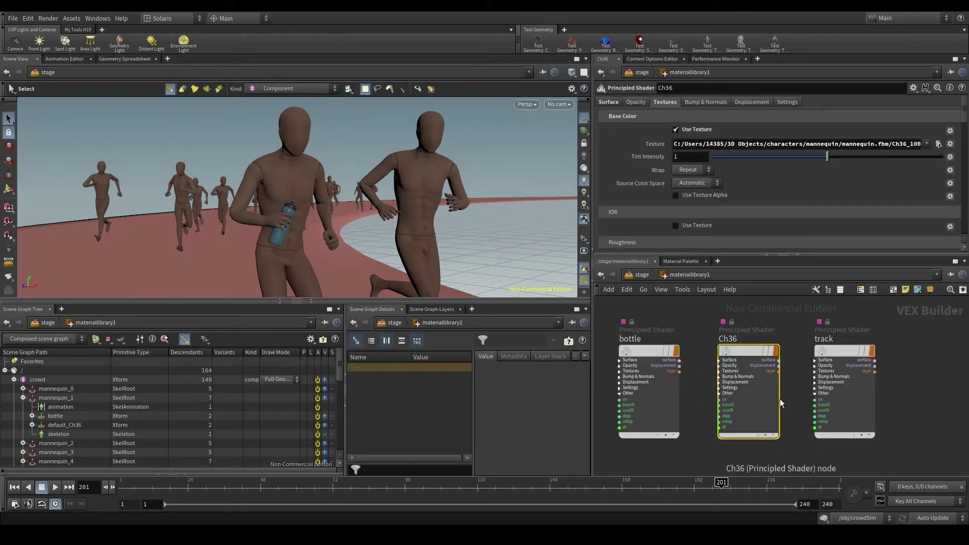
mouse_move(103, 535)
click(147, 494)
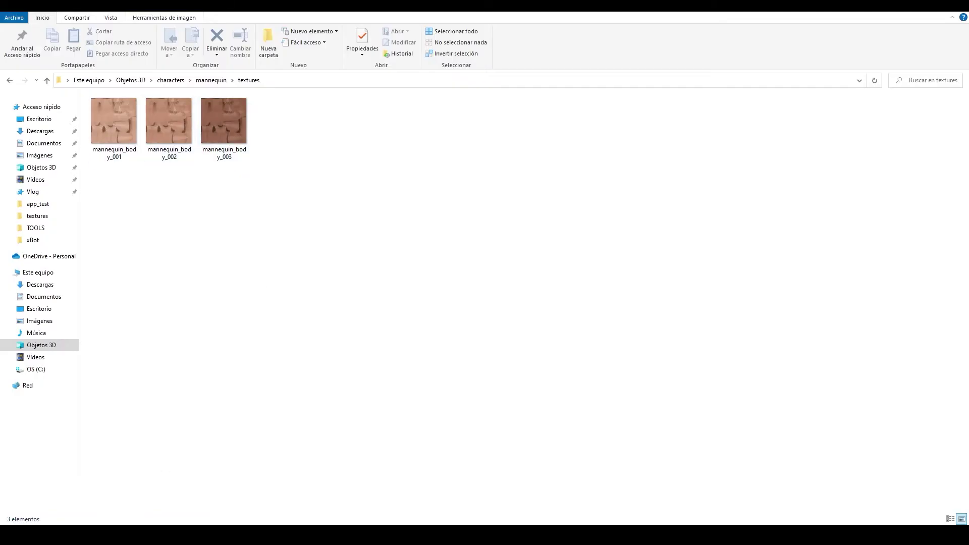
click(61, 485)
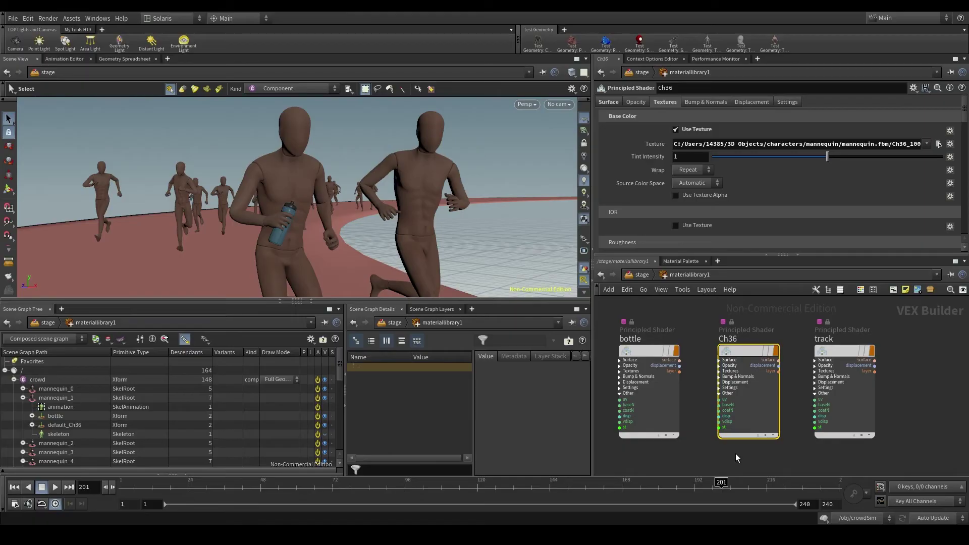
Step: Rename the Ch36 shader to Ch36_light and set its base color texture to mannequin_body_001.png
scroll(644, 363, down, 3)
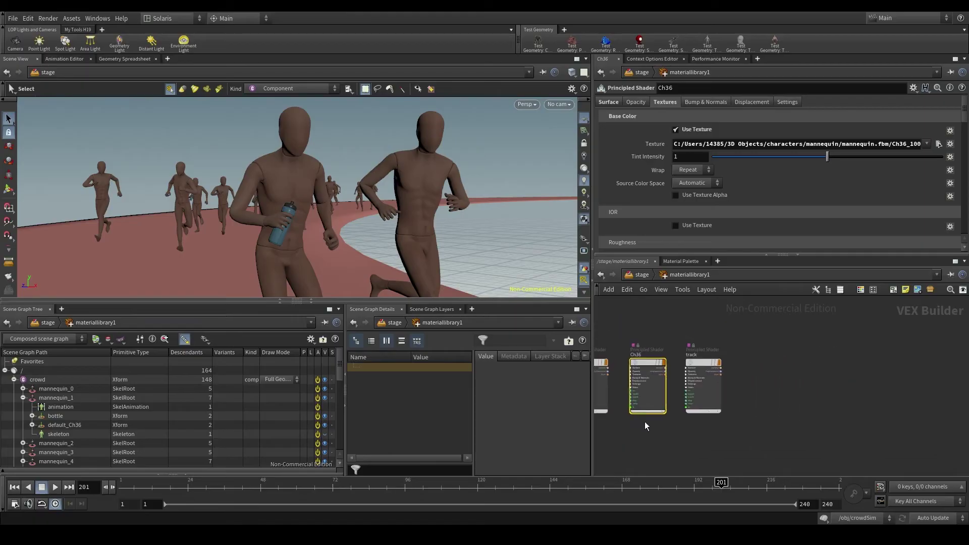
drag(645, 362, 792, 358)
key(f)
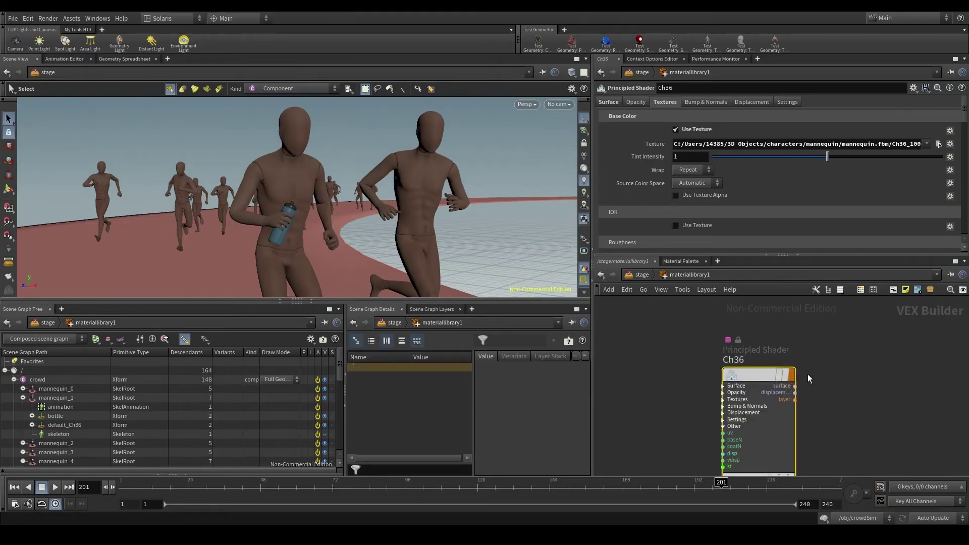
double_click(684, 341)
text(_light)
key(Return)
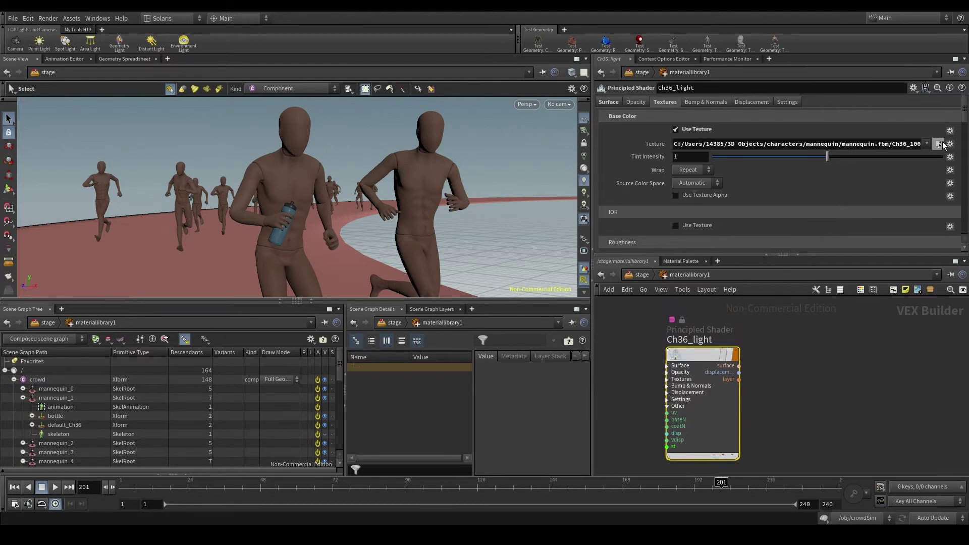
click(939, 144)
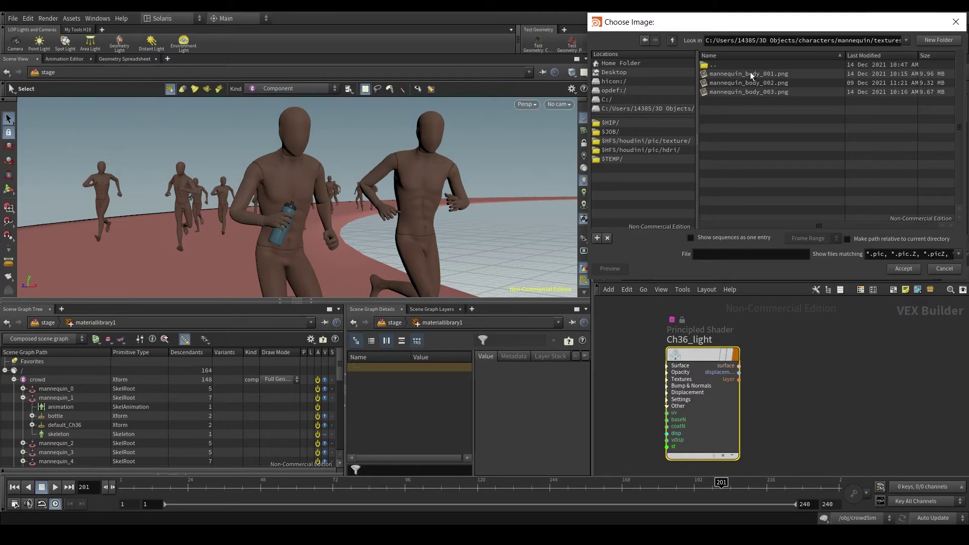
double_click(751, 74)
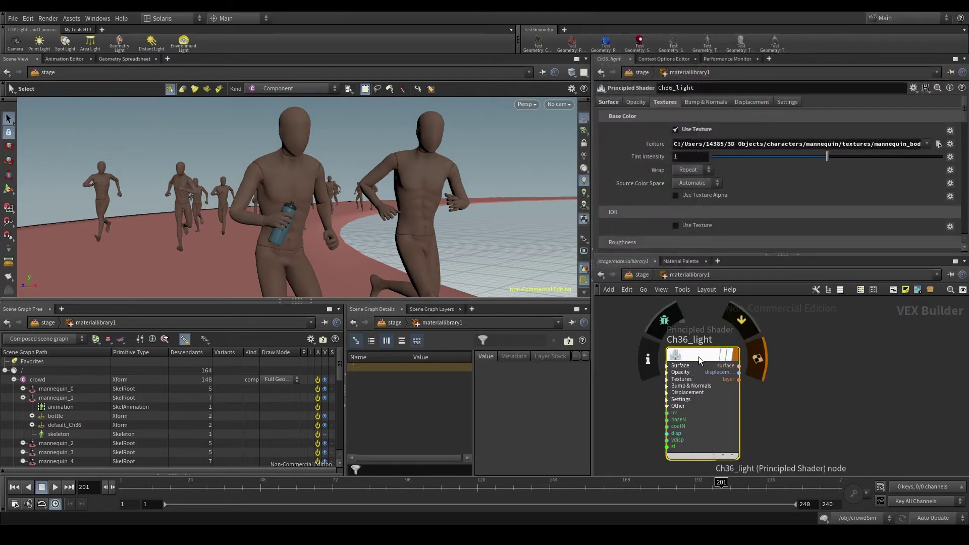
Step: Duplicate the Ch36_light shader as Ch36_tan and choose another mannequin body image as its base color texture
alt+drag(705, 357, 790, 361)
alt+drag(790, 361, 810, 361)
click(803, 339)
drag(793, 339, 837, 338)
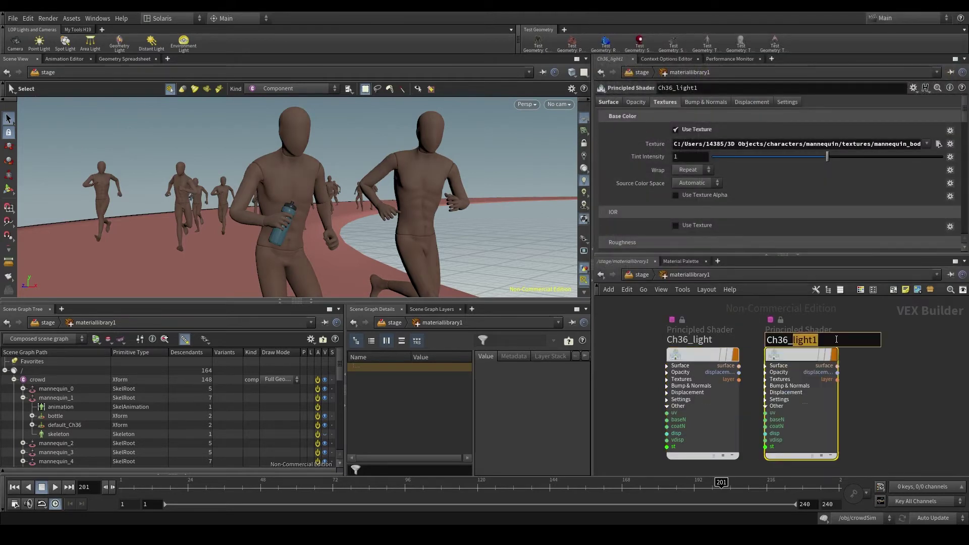
text(tan)
key(Return)
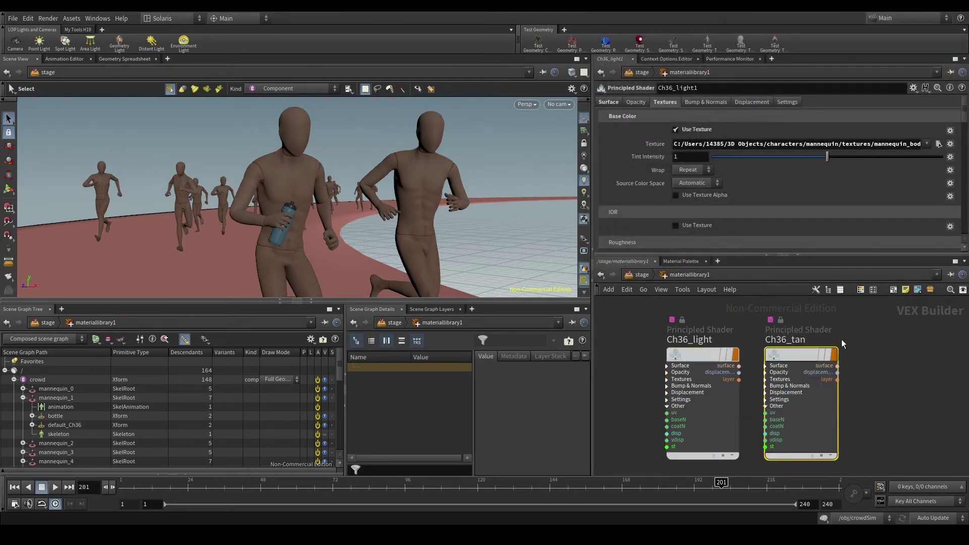
click(939, 144)
double_click(756, 91)
Step: Copy the Ch36_tan shader, rename the copy Ch36_dark and set its base color texture to mannequin_body_003.png
key(ctrl+c)
key(ctrl+v)
click(878, 361)
double_click(879, 340)
drag(879, 340, 911, 340)
text(dark)
key(Return)
click(939, 143)
double_click(752, 92)
Step: Rename the bottle shader to bottle_blue and set its base color texture to bottle_001.png from the waterBottle textures folder
key(h)
drag(644, 337, 860, 415)
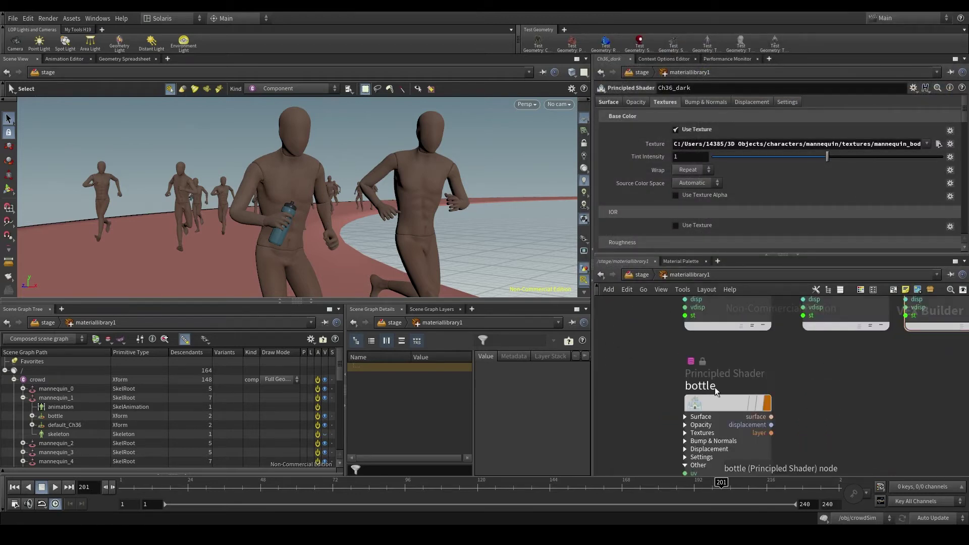
double_click(716, 391)
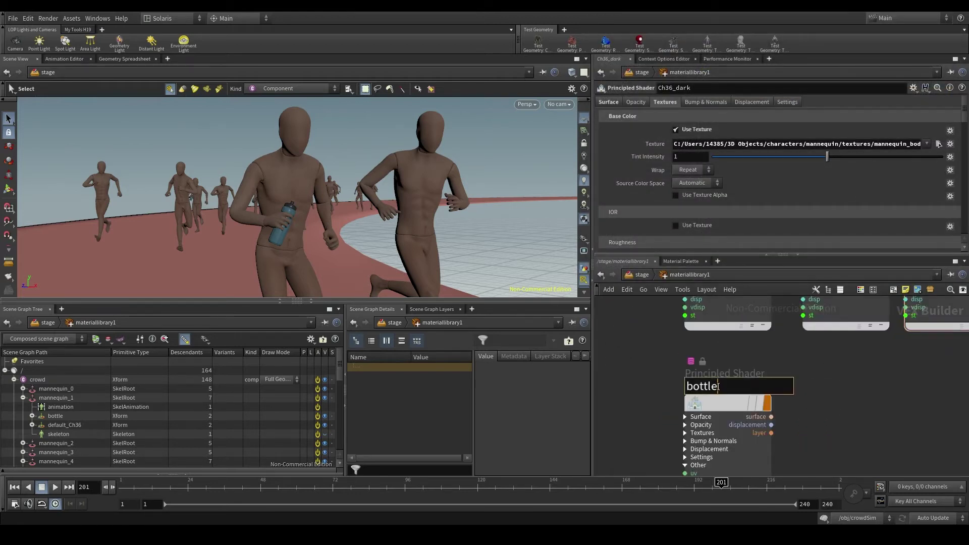
text(_blue)
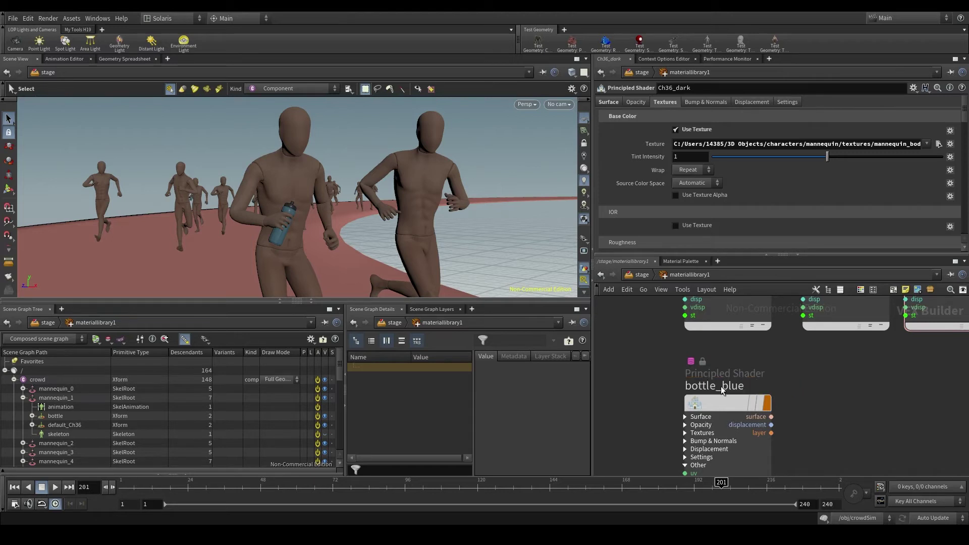
key(Return)
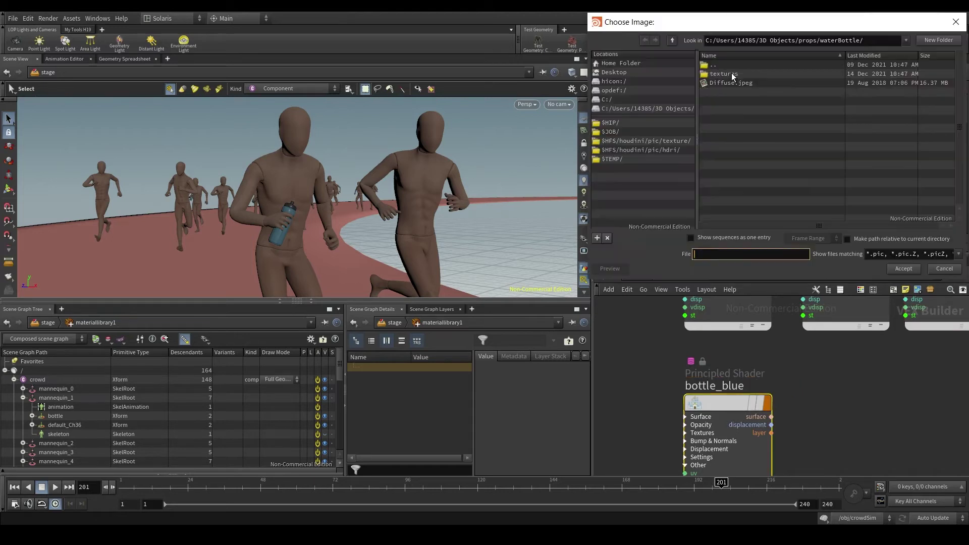
double_click(731, 75)
double_click(748, 76)
Step: Duplicate the bottle_blue shader as bottle_yellow and set its base color texture to bottle_002.png
scroll(780, 385, down, 3)
middle_drag(790, 387, 660, 364)
alt+drag(615, 380, 682, 379)
click(688, 363)
drag(688, 363, 735, 361)
text(yellow)
key(Return)
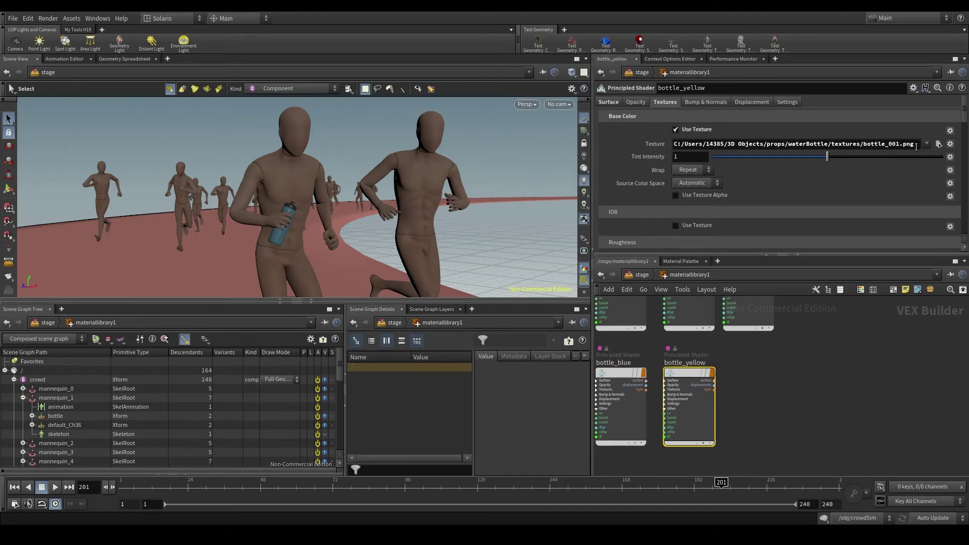
click(939, 144)
double_click(741, 83)
Step: Duplicate the bottle_yellow shader as bottle_red and set its base color texture to bottle_003.png
alt+drag(684, 377, 778, 361)
click(748, 363)
key(BackSpace)
key(BackSpace)
text(red)
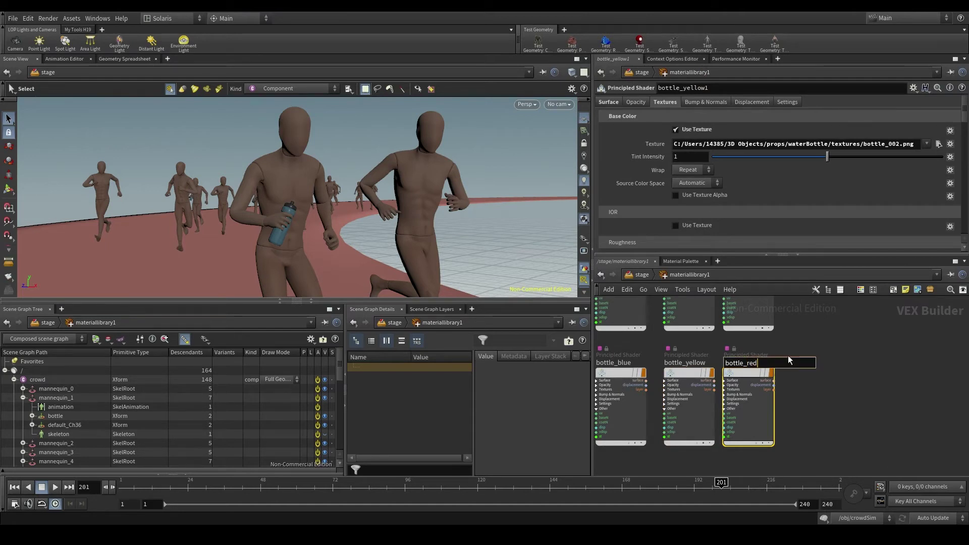
key(Return)
click(939, 144)
double_click(753, 91)
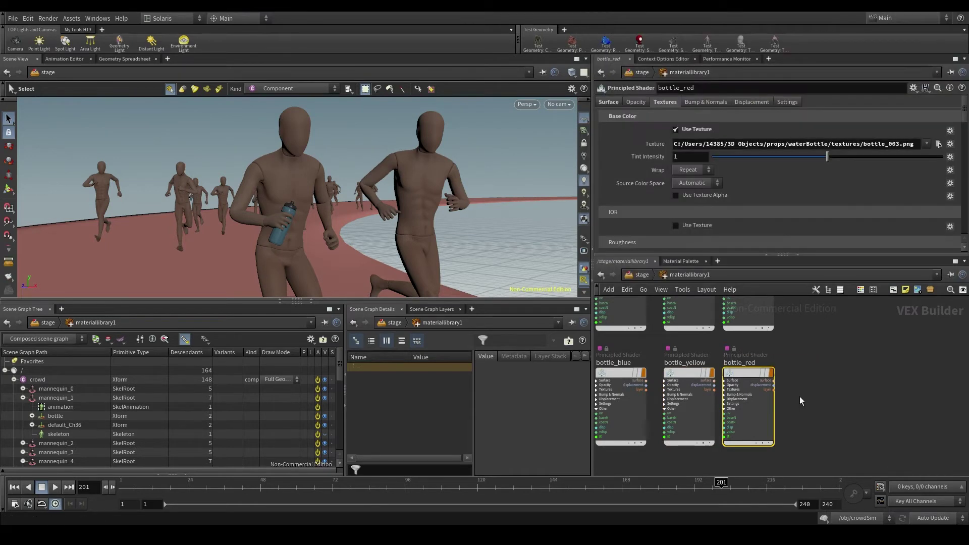
Step: Return to the stage level, clear the material library's materials and auto-fill the list from its shader network
scroll(802, 397, down, 3)
middle_drag(807, 391, 829, 411)
drag(889, 342, 673, 443)
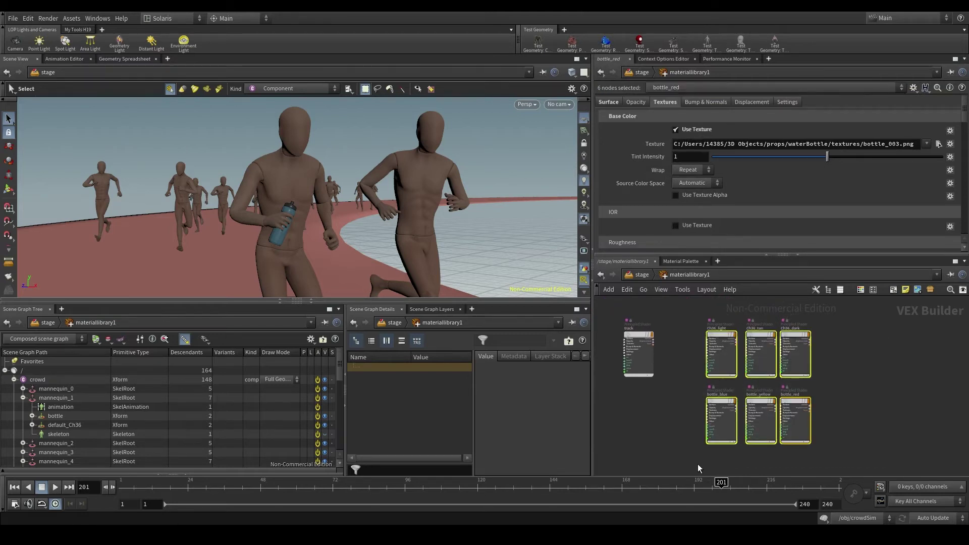
click(640, 276)
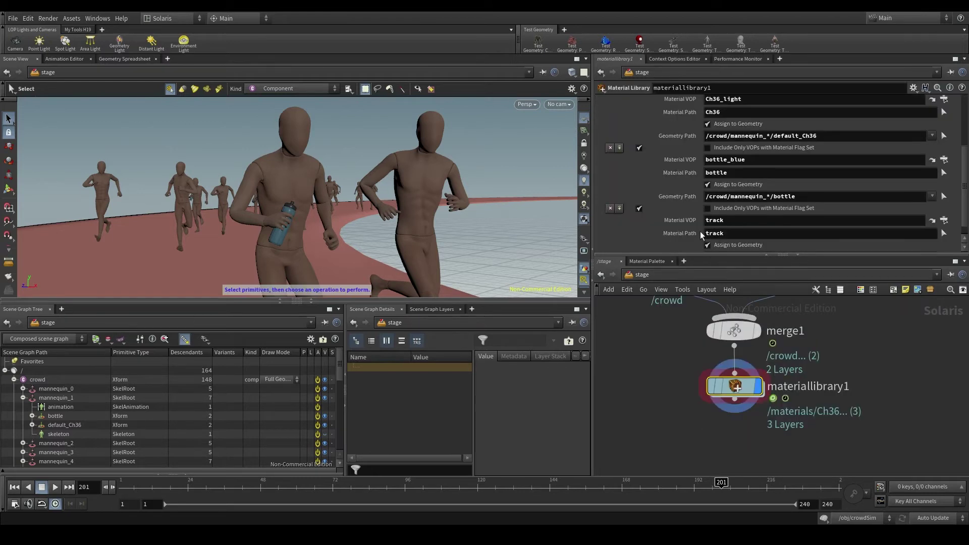
scroll(774, 162, up, 5)
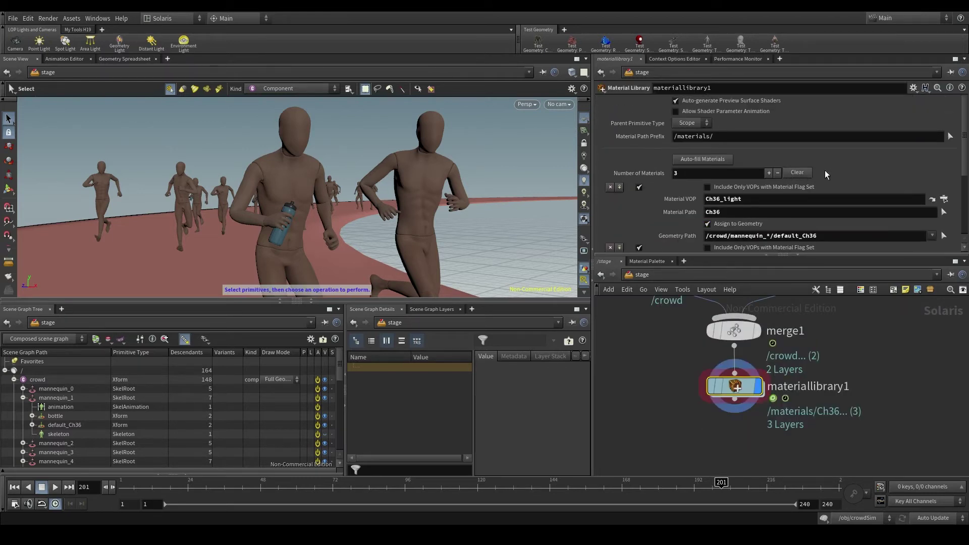
click(801, 172)
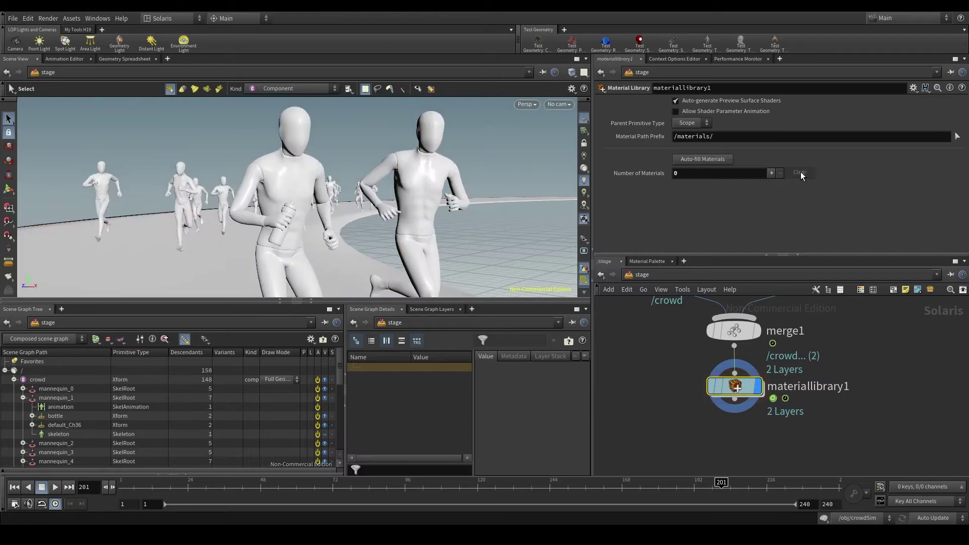
click(726, 158)
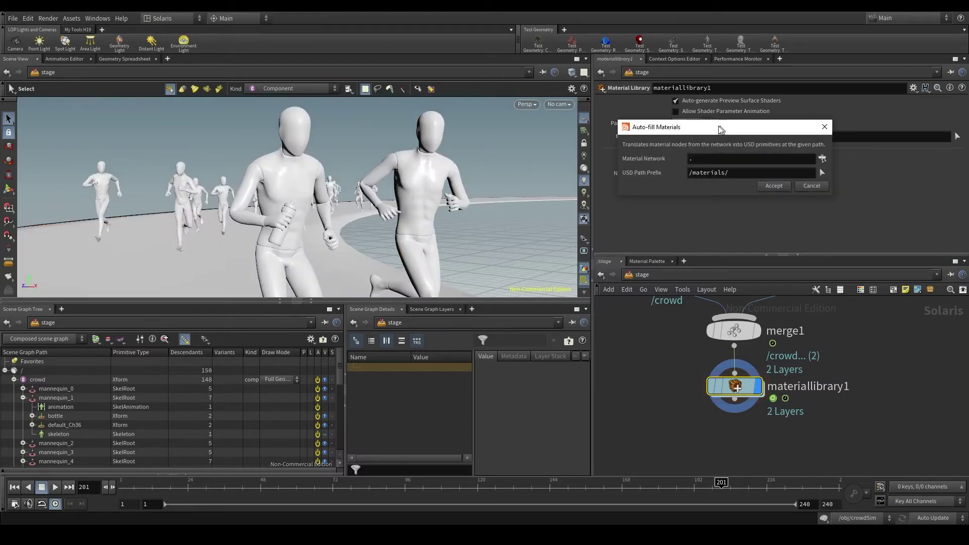
click(505, 250)
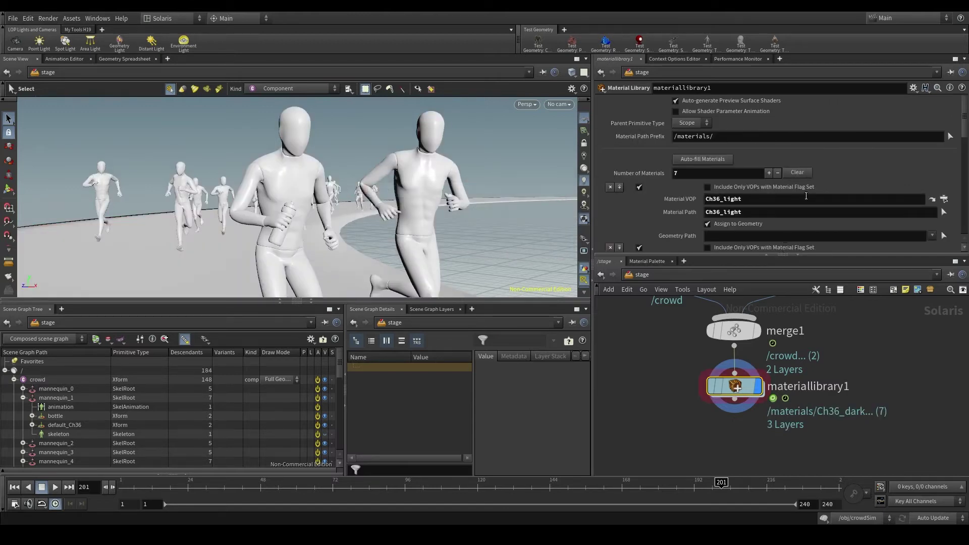
Step: Set the geometry path of the track material to the /terrain primitive
scroll(806, 195, down, 5)
scroll(90, 412, down, 8)
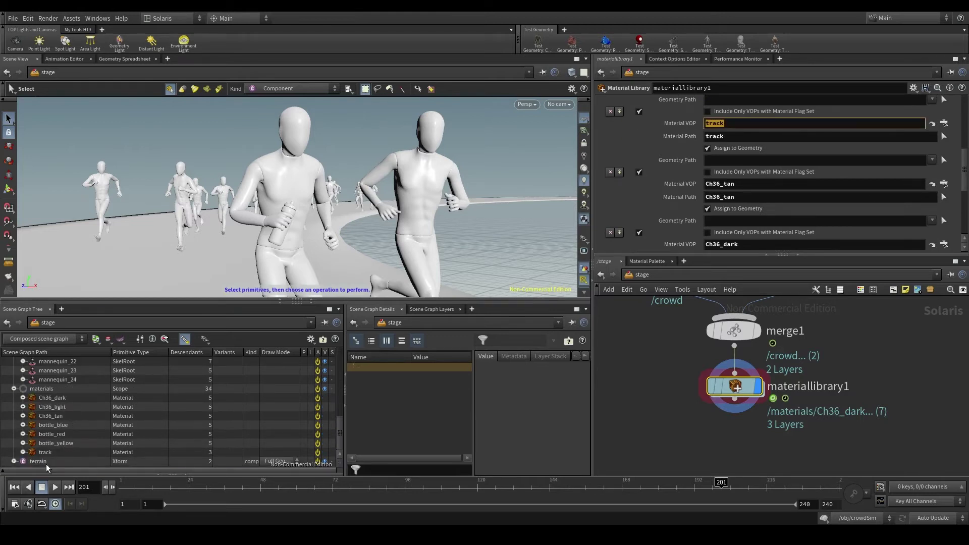
drag(46, 465, 739, 161)
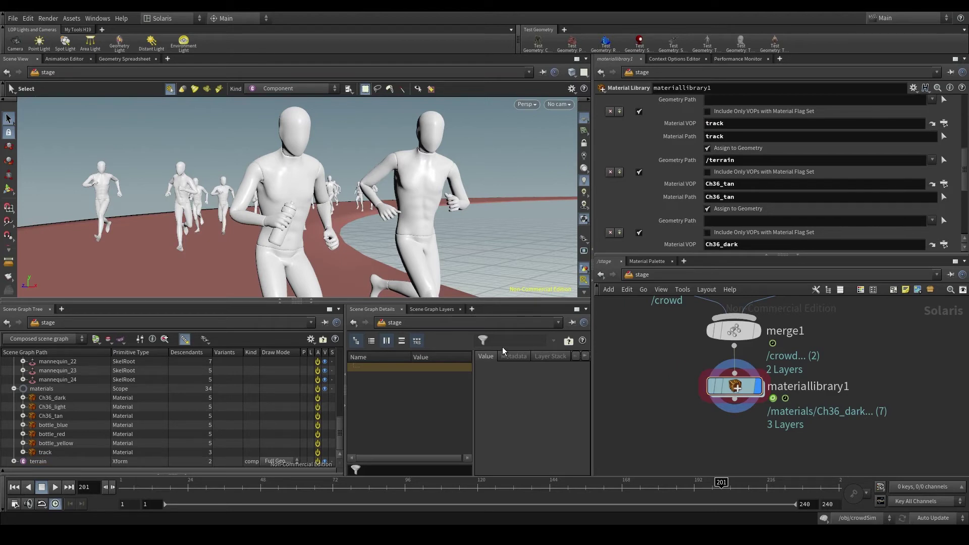
Step: Add a Vary Material Assignment node below materiallibrary1 and make it the displayed node
middle_drag(722, 440, 721, 415)
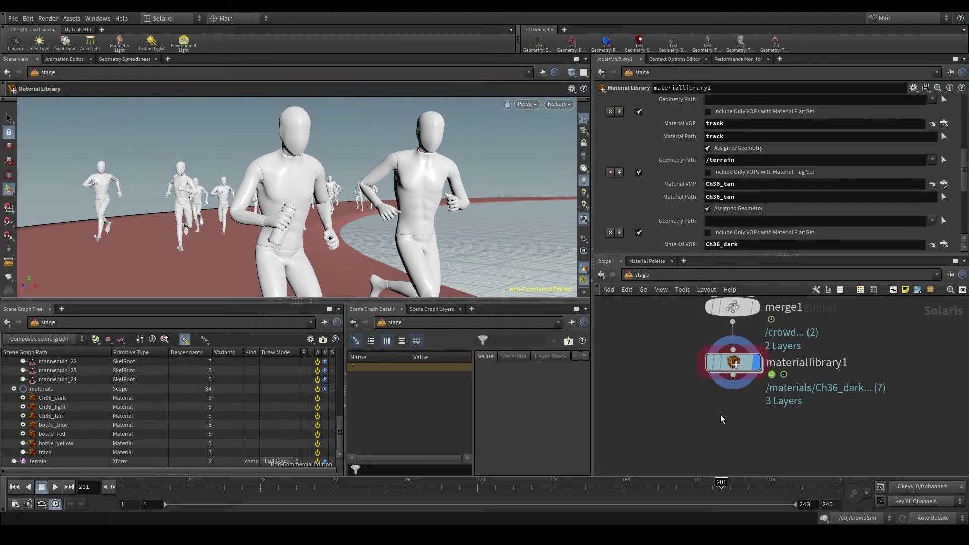
key(Tab)
text(vary ma)
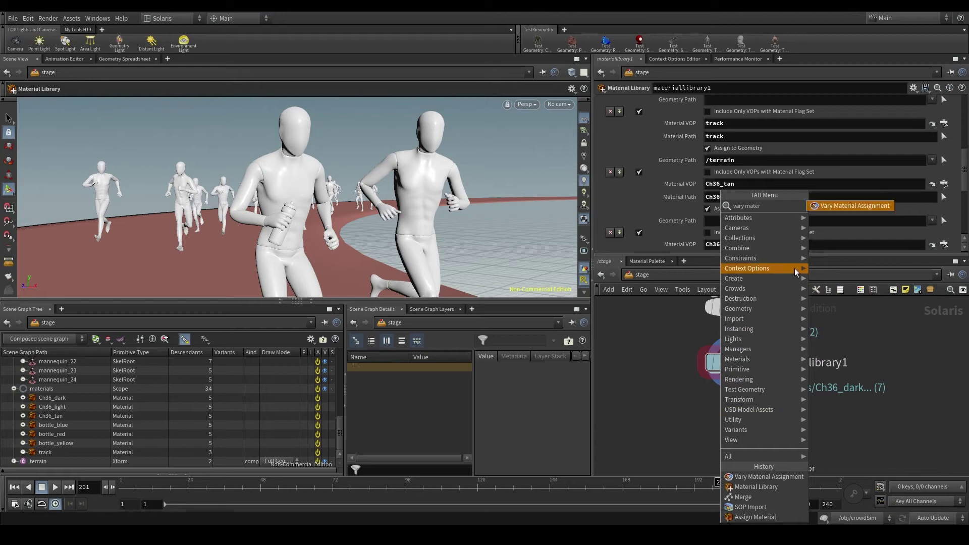
key(Return)
click(750, 414)
click(756, 416)
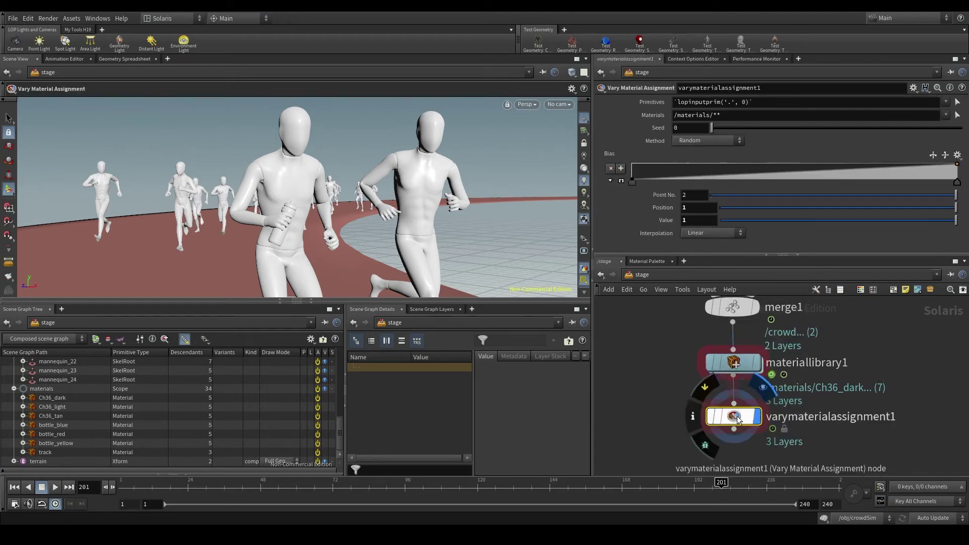
Step: Set the Vary Material Assignment's primitives to /crowd/mannequin_1/default_Ch36
drag(756, 102, 686, 101)
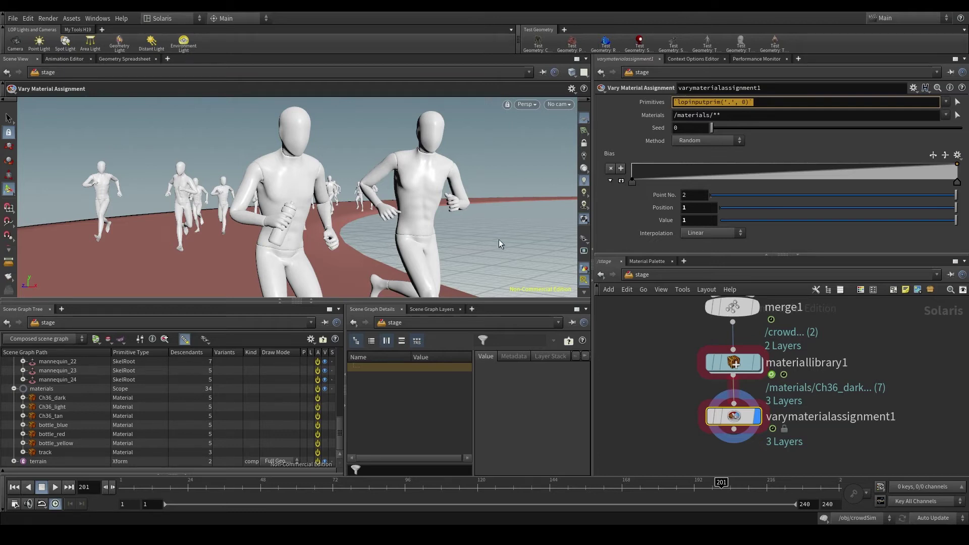
scroll(66, 410, up, 10)
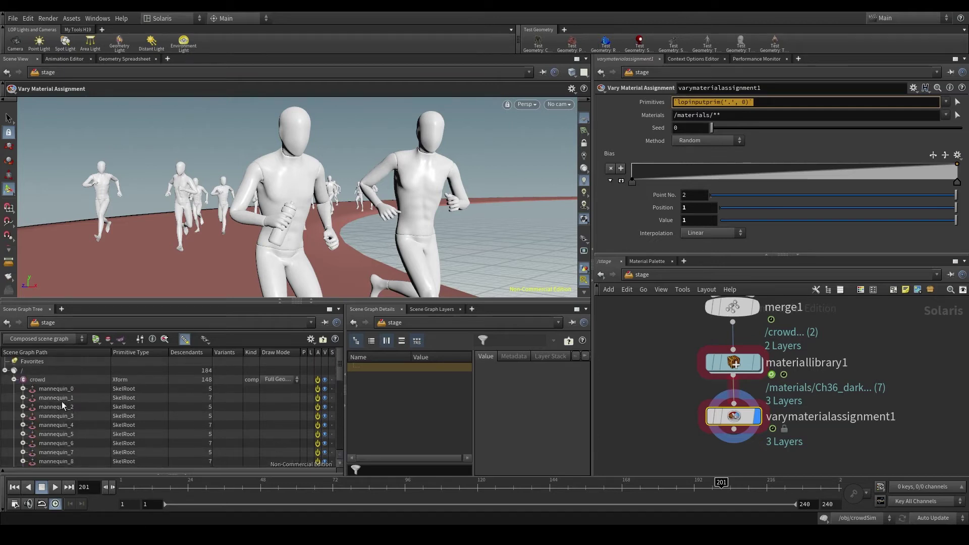
click(63, 425)
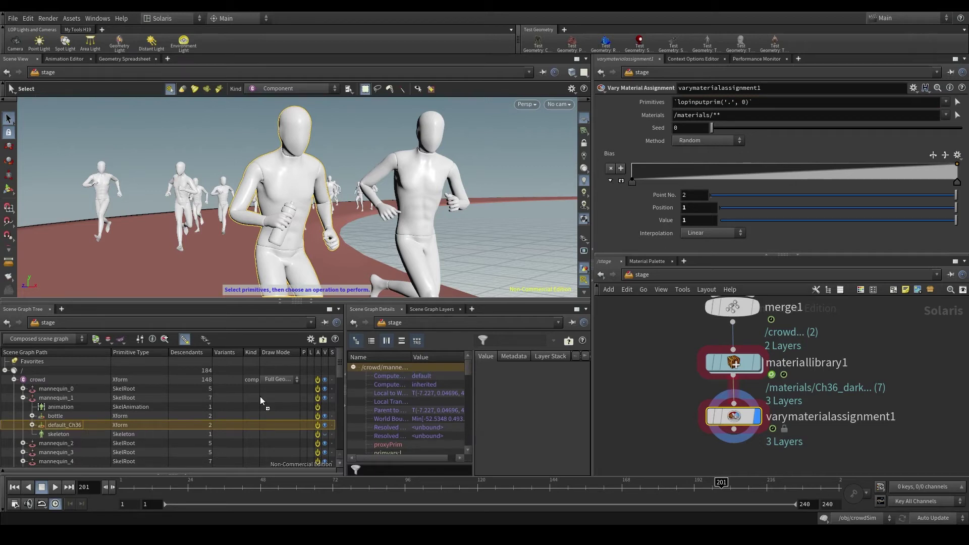
drag(736, 107, 736, 105)
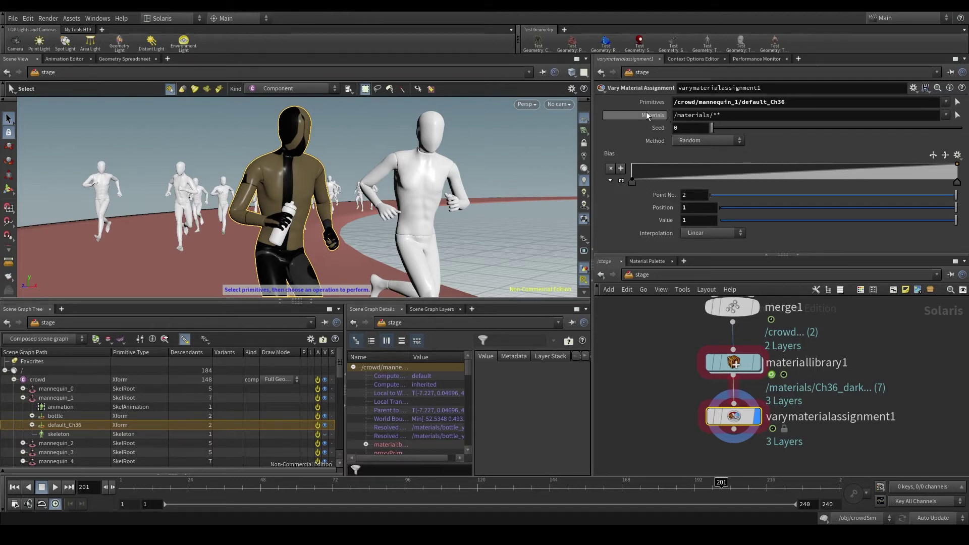
Step: Set the Vary Material Assignment's primitives to /crowd/mannequin_*/default_Ch36 so that it covers every mannequin
click(719, 115)
text(**)
key(Return)
drag(817, 102, 645, 103)
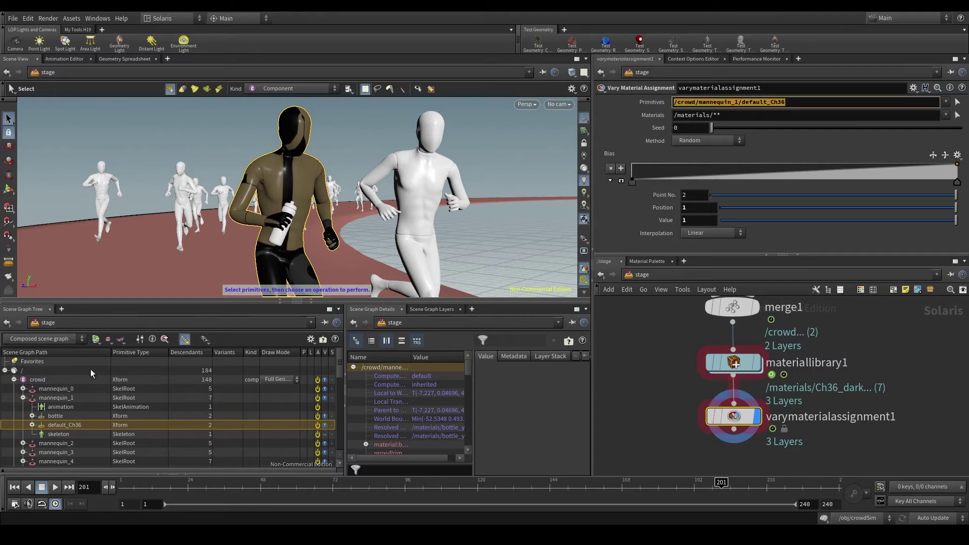
click(23, 398)
click(14, 379)
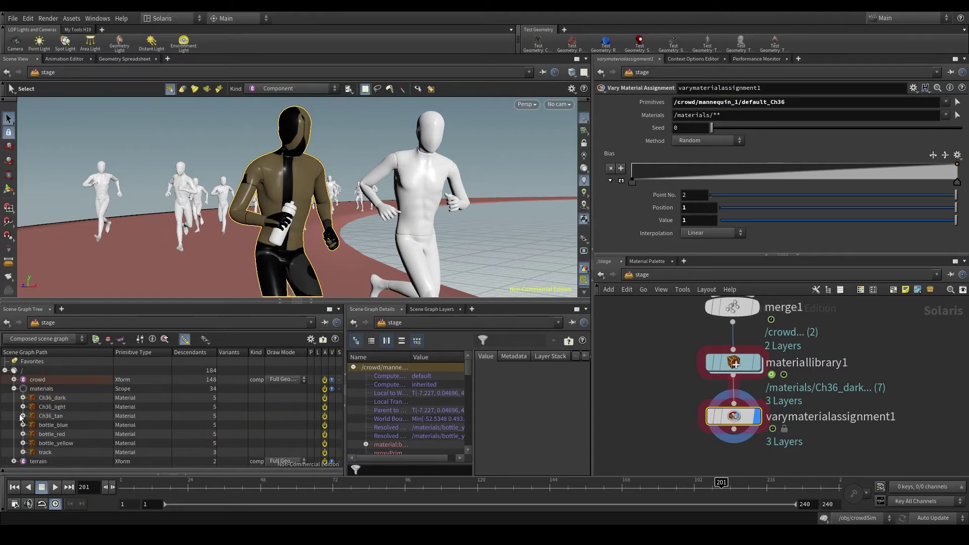
click(51, 396)
click(736, 102)
text(*)
key(Return)
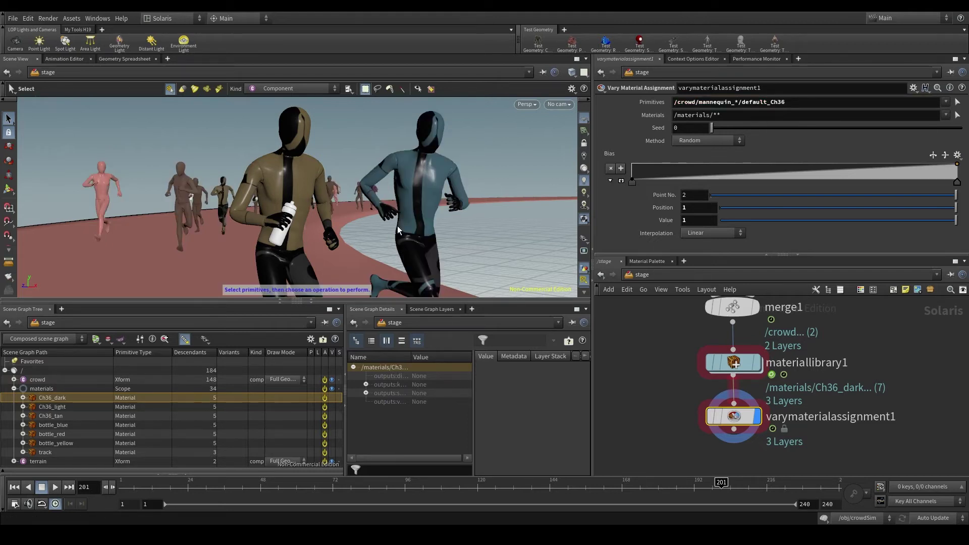
Step: Replace the material assignment's materials with Ch36_dark, Ch36_light and Ch36_tan from the scene graph tree
click(65, 407)
key(Down)
key(Down)
key(Down)
key(Down)
click(70, 409)
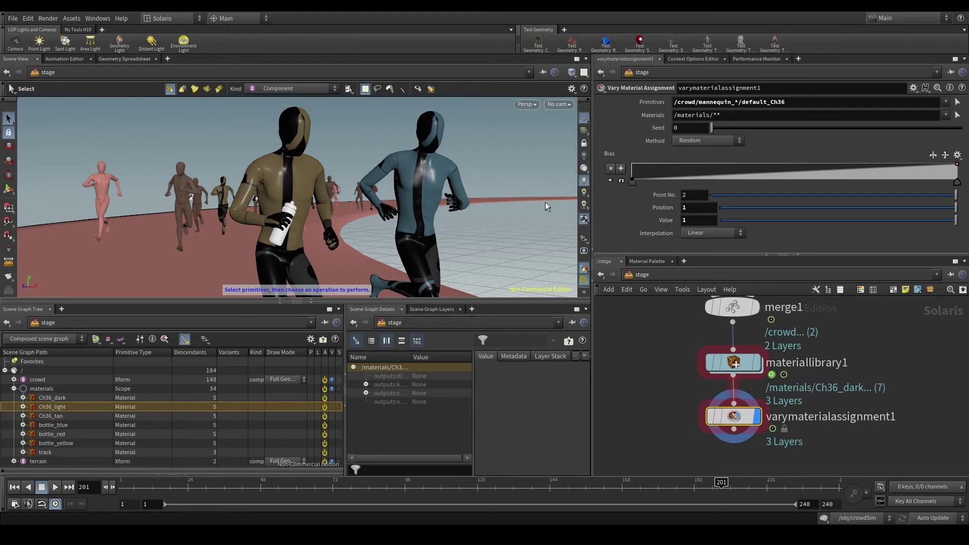
click(83, 397)
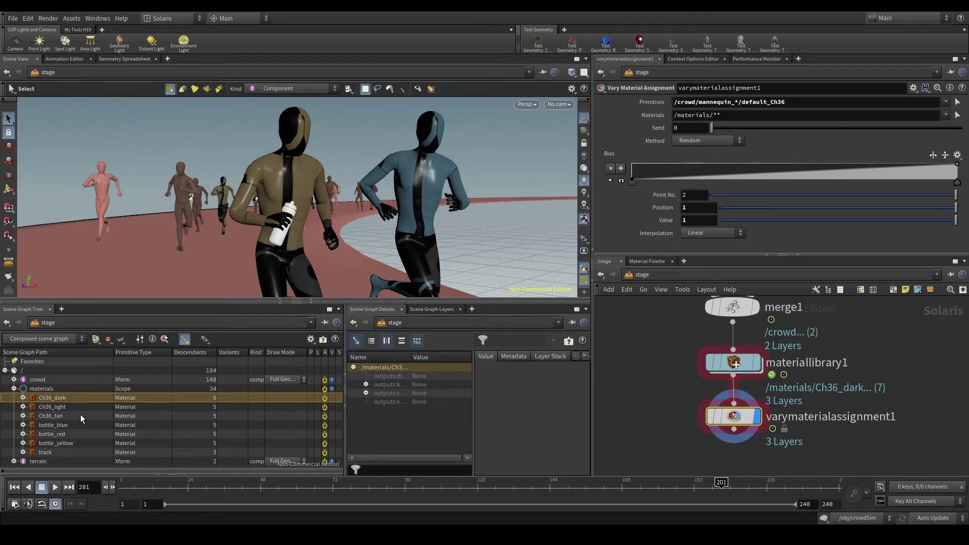
shift+click(80, 416)
drag(63, 401, 776, 122)
drag(684, 115, 684, 114)
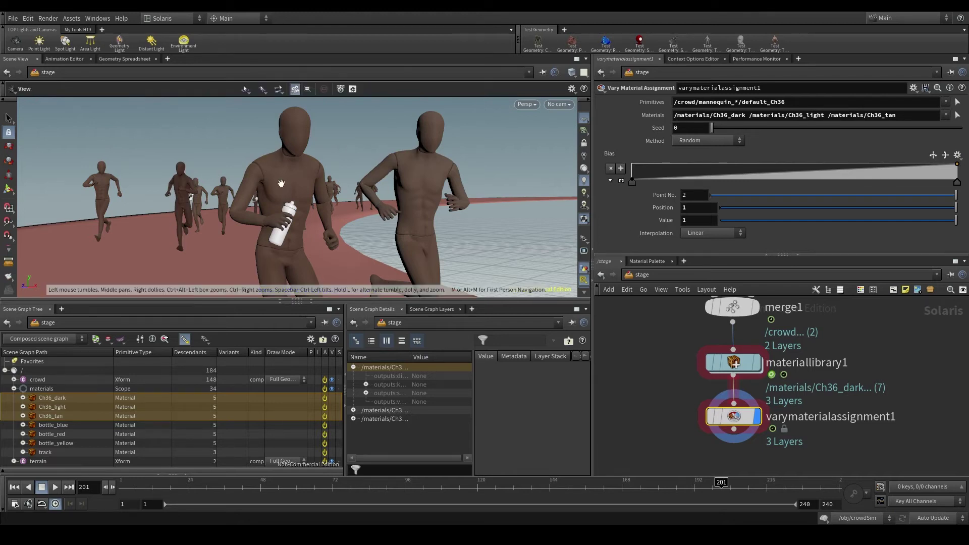
Step: Add a second Vary Material Assignment node below varymaterialassignment1 and make it the displayed node
alt+middle_drag(334, 189, 460, 186)
drag(459, 186, 271, 191)
middle_drag(679, 406, 667, 342)
click(705, 404)
key(Tab)
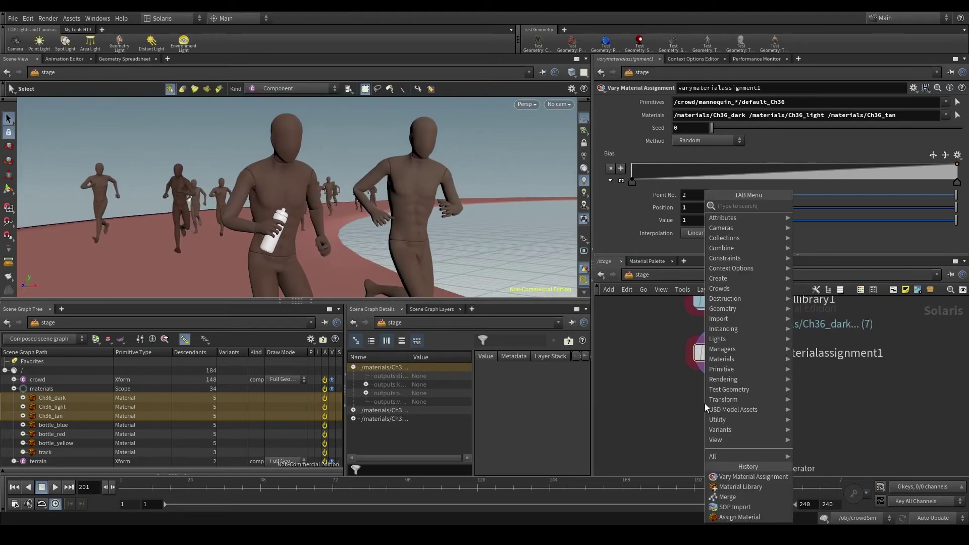
text(vary mater)
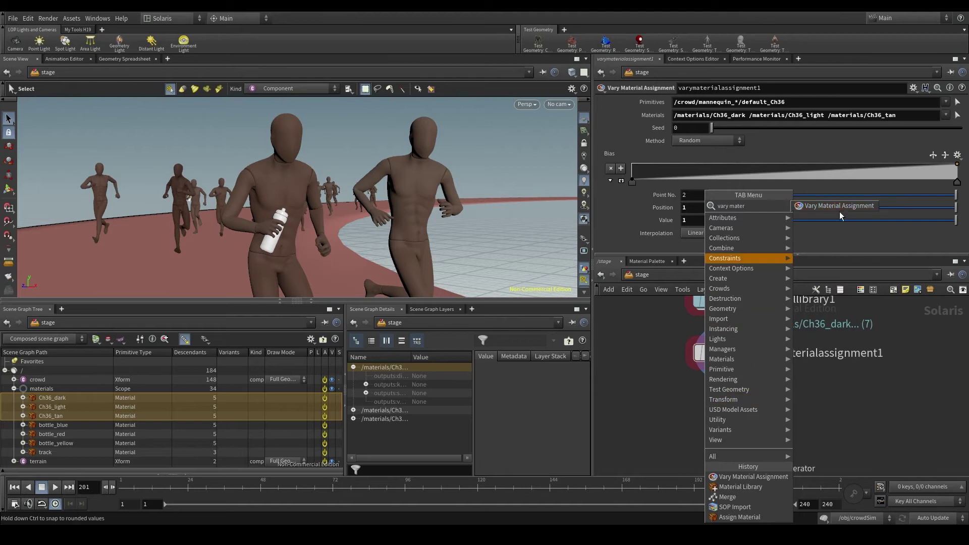
click(839, 206)
click(750, 404)
click(746, 406)
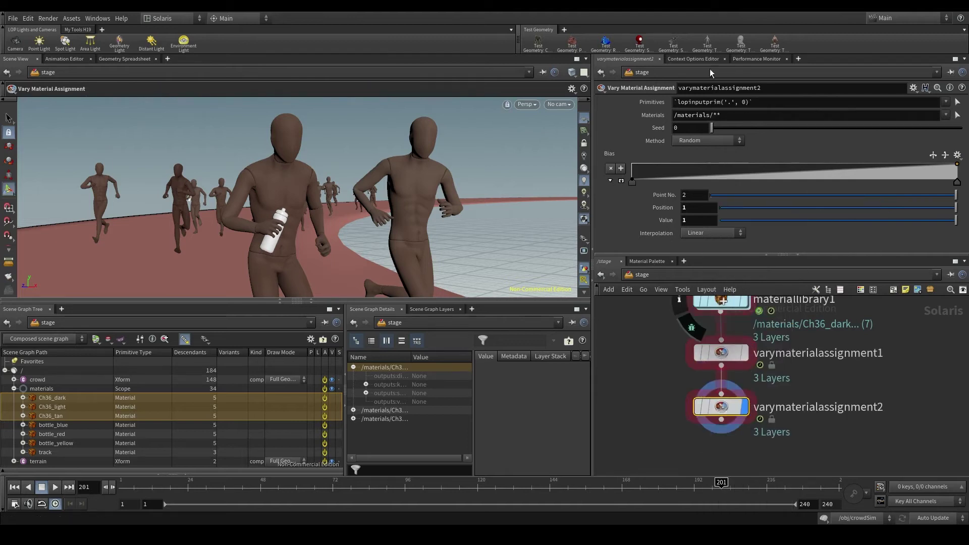
Step: Set the primitives of varymaterialassignment2 to /crowd/mannequin_*/bottle, based on the bottle under mannequin_1
click(14, 380)
click(57, 417)
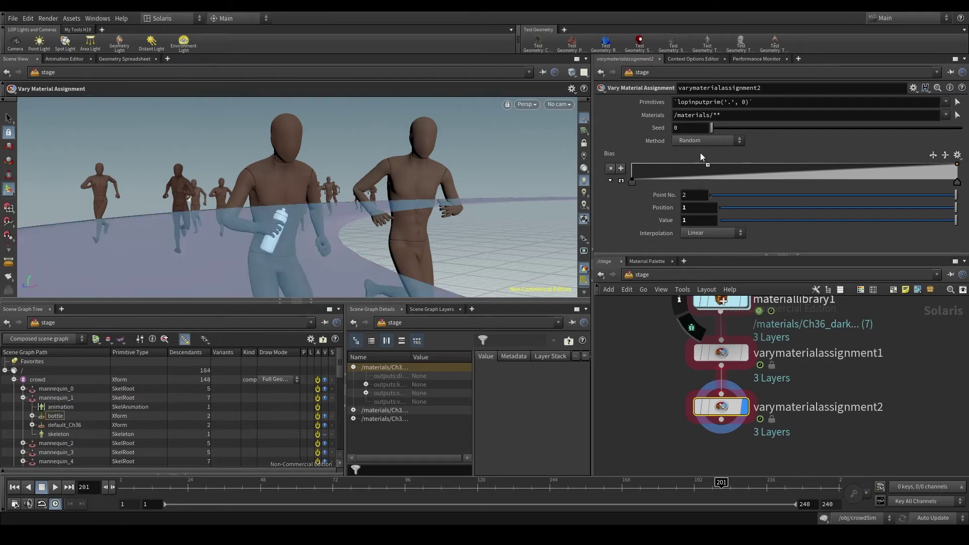
drag(737, 108, 737, 104)
drag(738, 103, 735, 103)
text(*)
key(Return)
Step: Replace the second assignment's materials with bottle_blue, bottle_red and bottle_yellow from the scene graph tree
scroll(52, 434, down, 2)
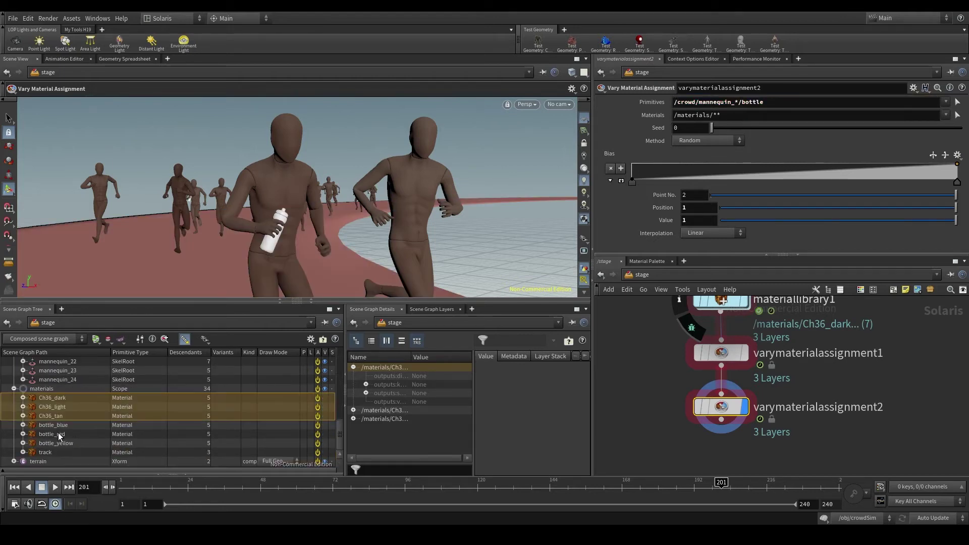
click(56, 426)
shift+click(57, 443)
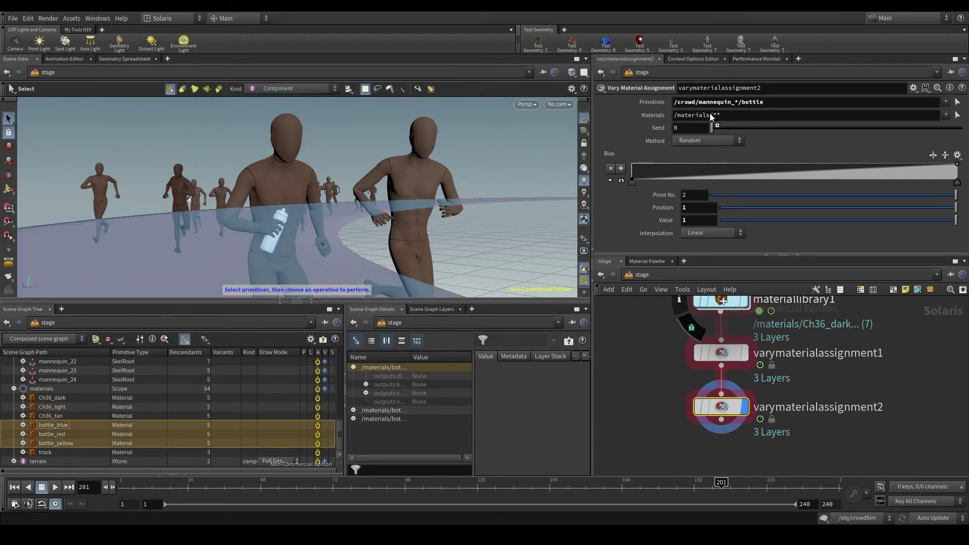
drag(725, 112, 728, 114)
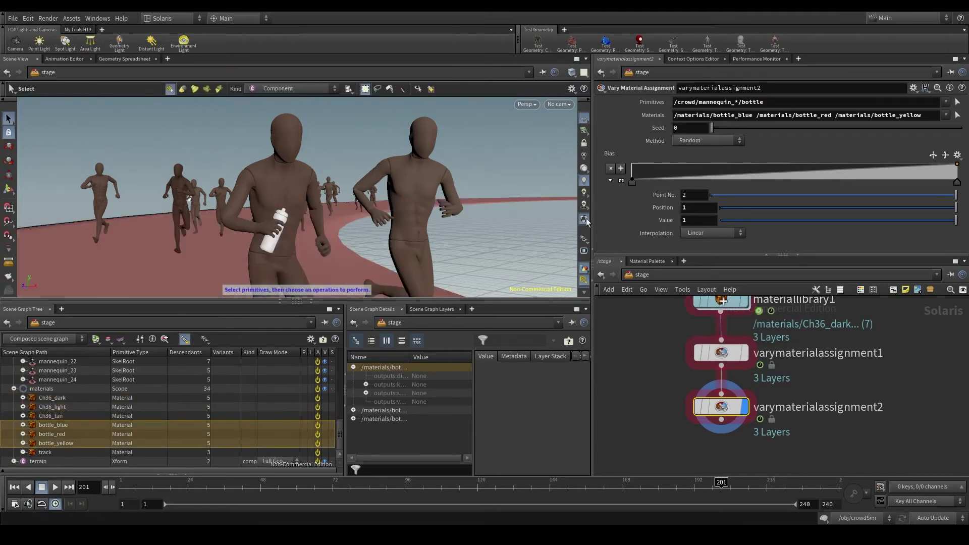
click(701, 413)
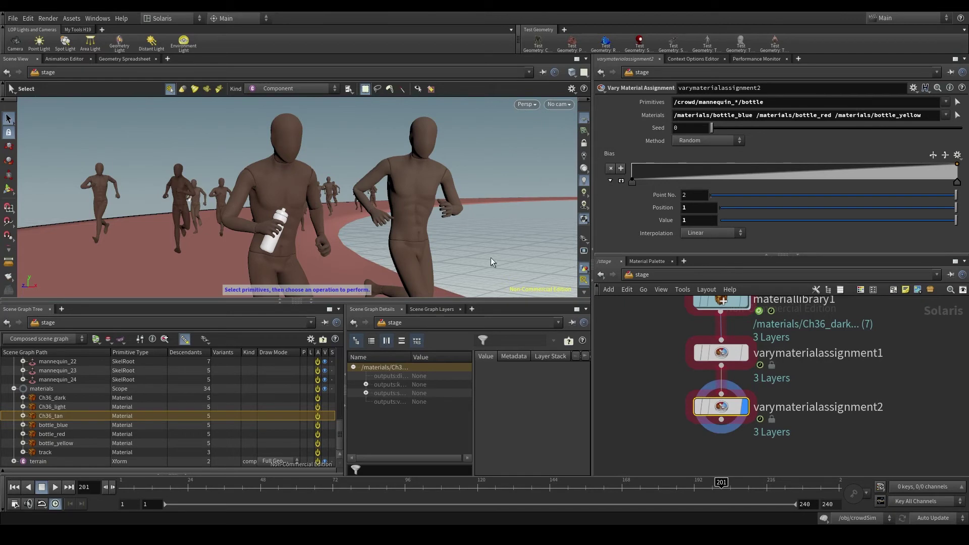
Step: Preview the runners and the bottle with the Karma renderer, then inspect them in the regular viewport
click(534, 106)
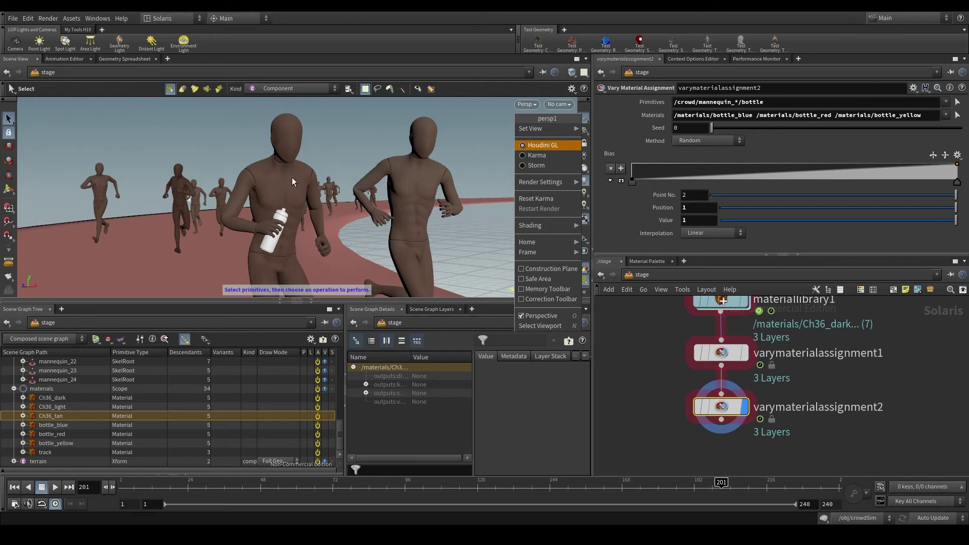
click(546, 155)
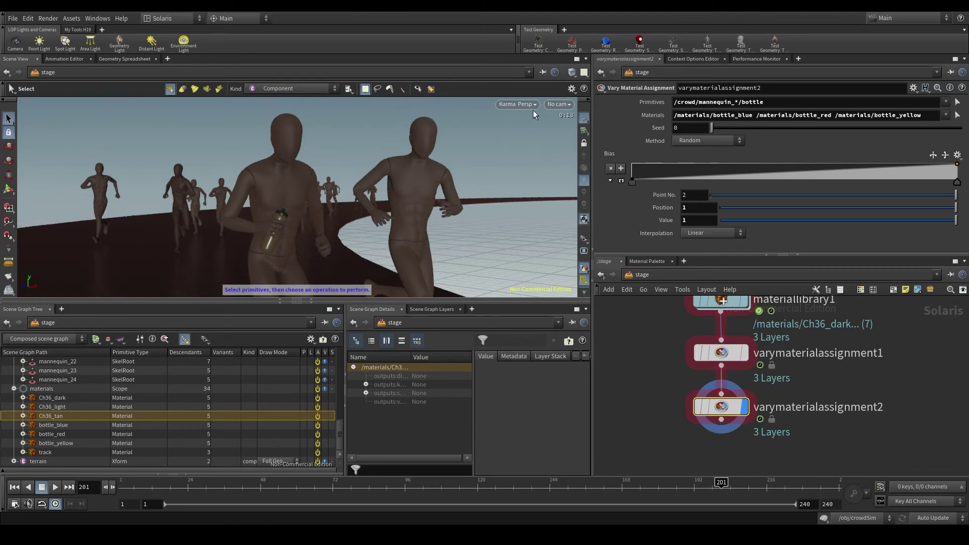
alt+right_drag(268, 237, 283, 221)
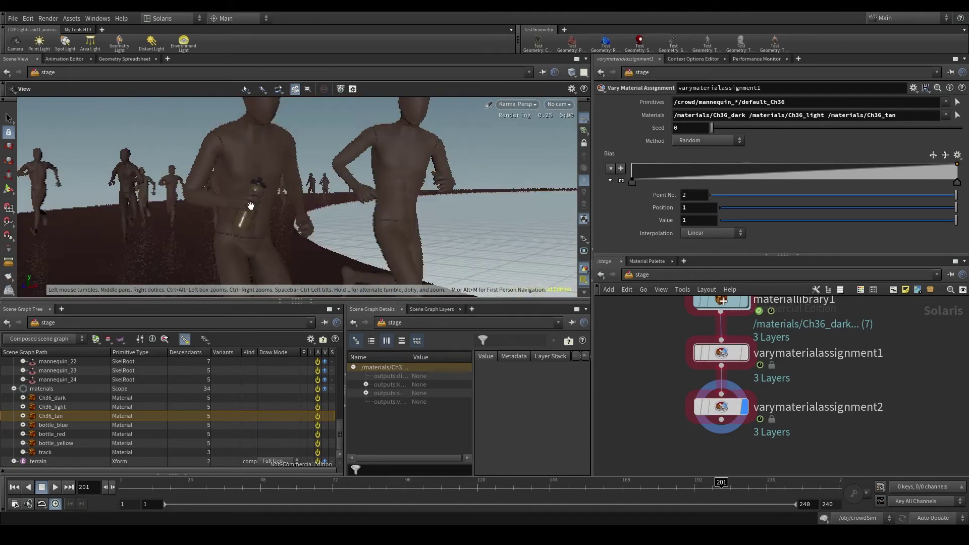
alt+right_drag(251, 206, 252, 204)
alt+middle_drag(253, 205, 326, 172)
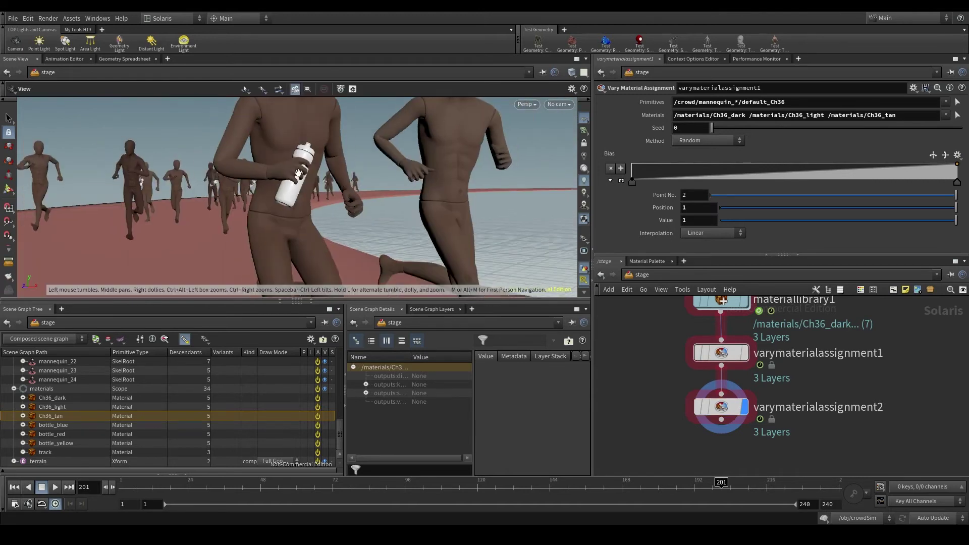
alt+right_drag(303, 169, 297, 182)
drag(297, 181, 292, 202)
key(Return)
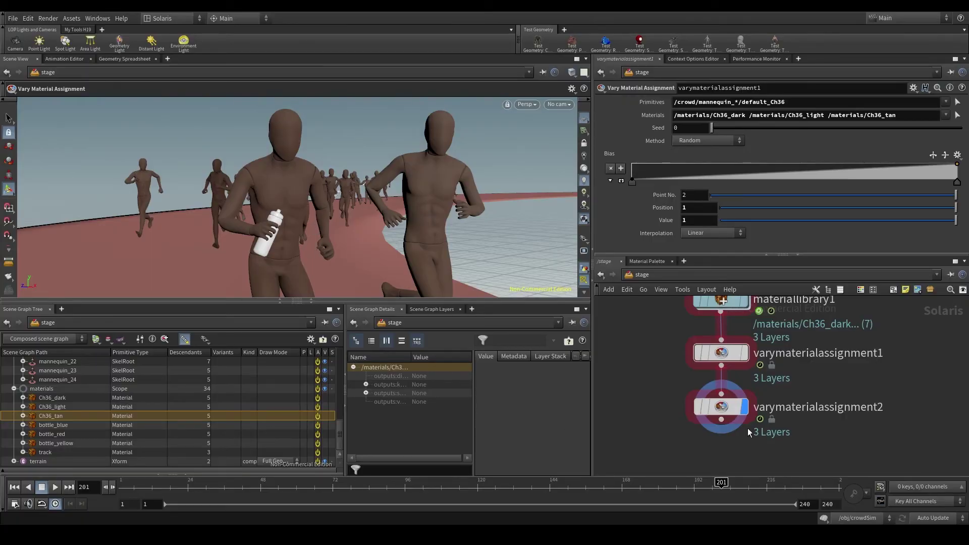
scroll(666, 373, down, 3)
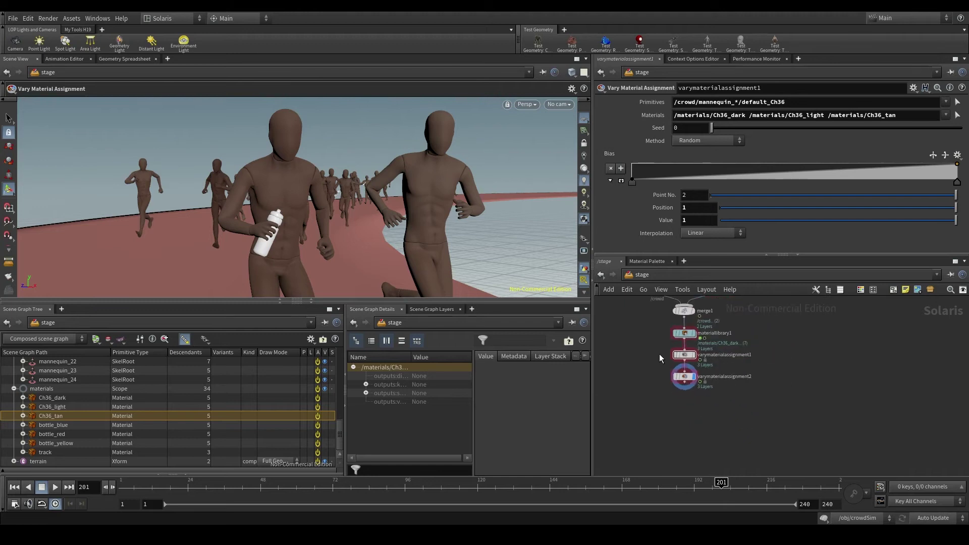
middle_drag(660, 354, 672, 394)
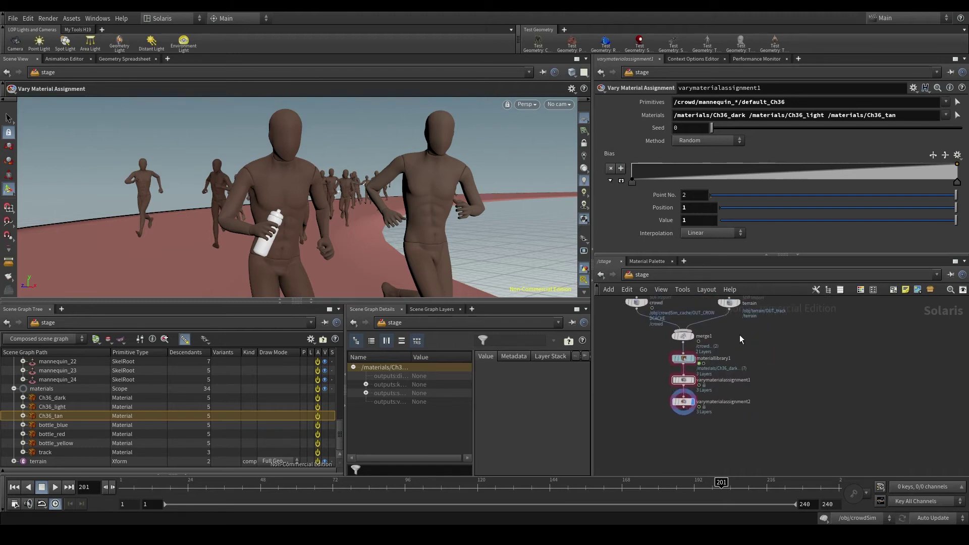
click(676, 274)
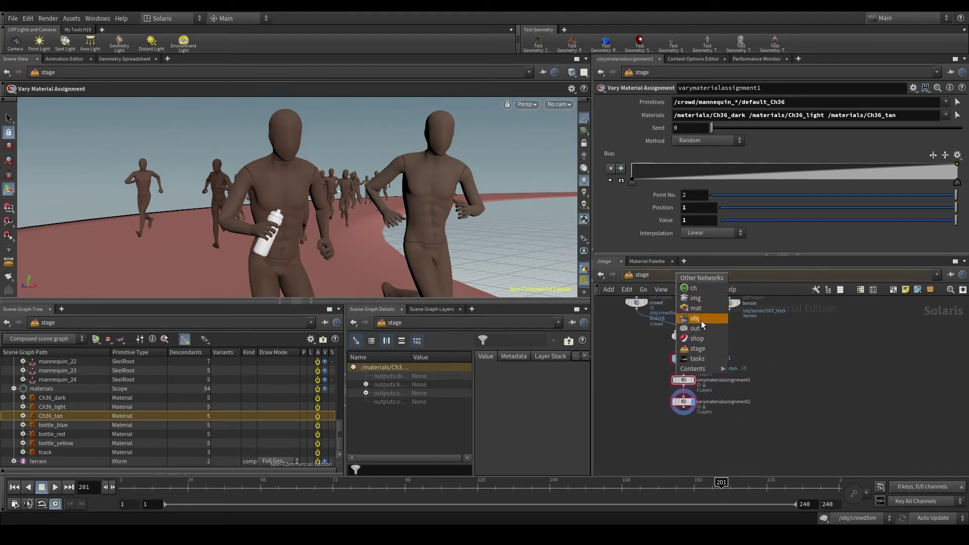
click(801, 403)
key(Tab)
text(scene impo)
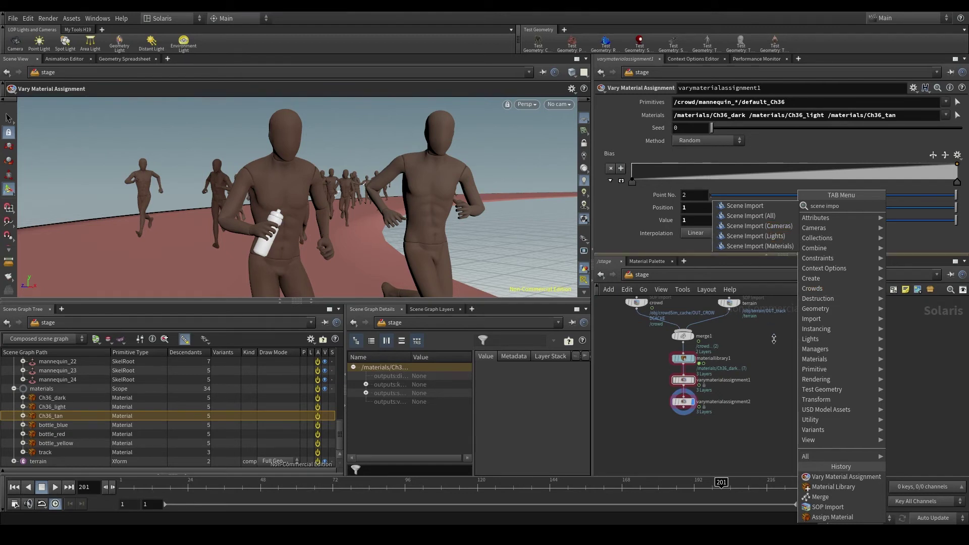
click(780, 358)
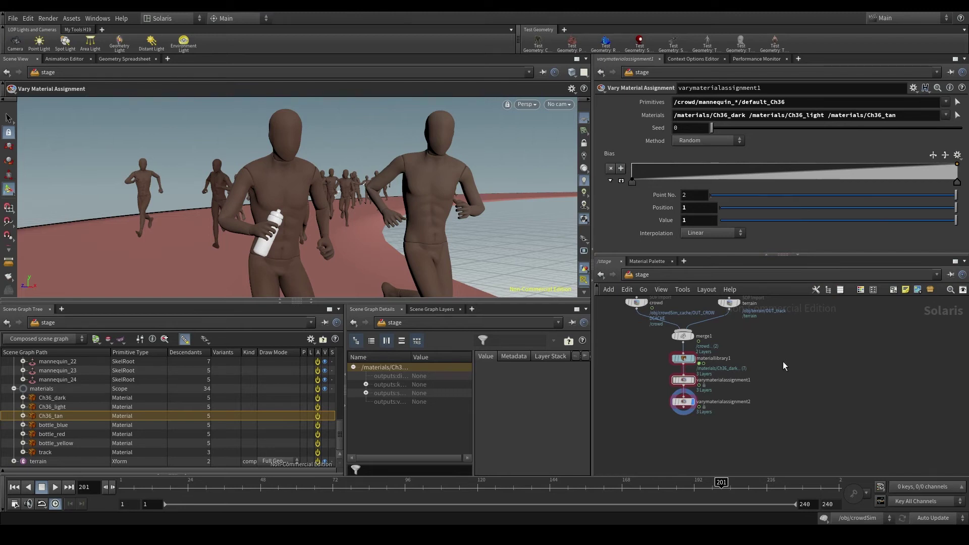
Step: Add a Distant Light node beside the material nodes and bring the light's handle and the track into view
key(Tab)
text(distant)
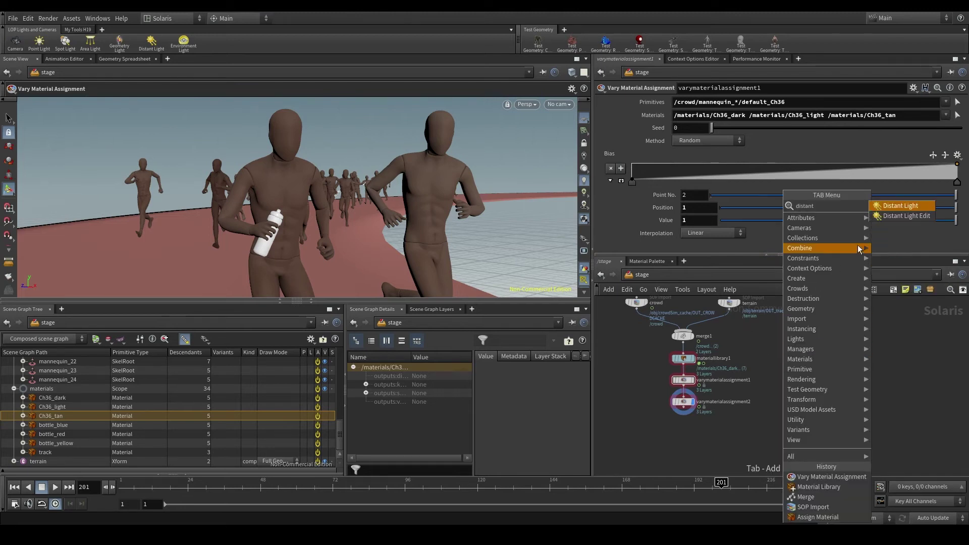
click(904, 206)
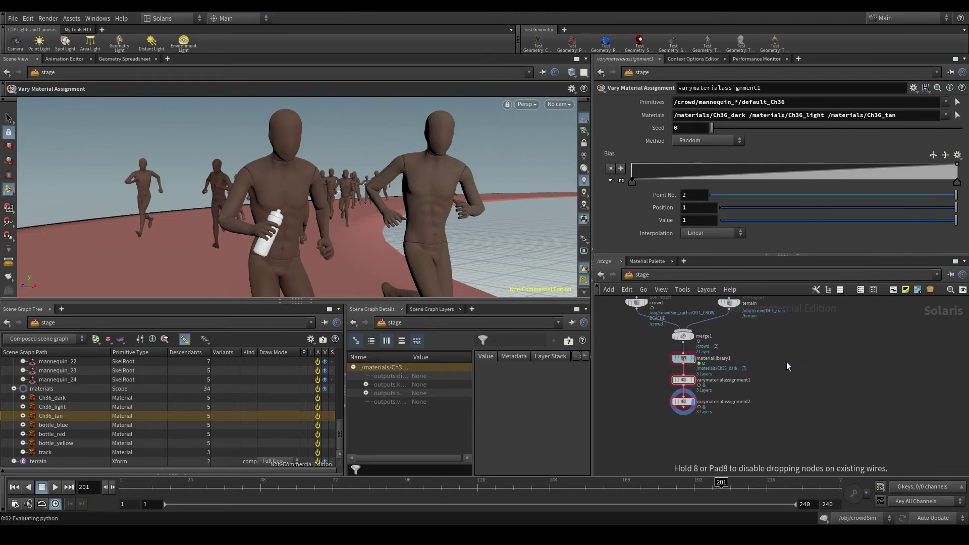
click(791, 361)
alt+drag(252, 207, 289, 223)
alt+right_drag(289, 222, 254, 183)
drag(254, 184, 439, 202)
key(Return)
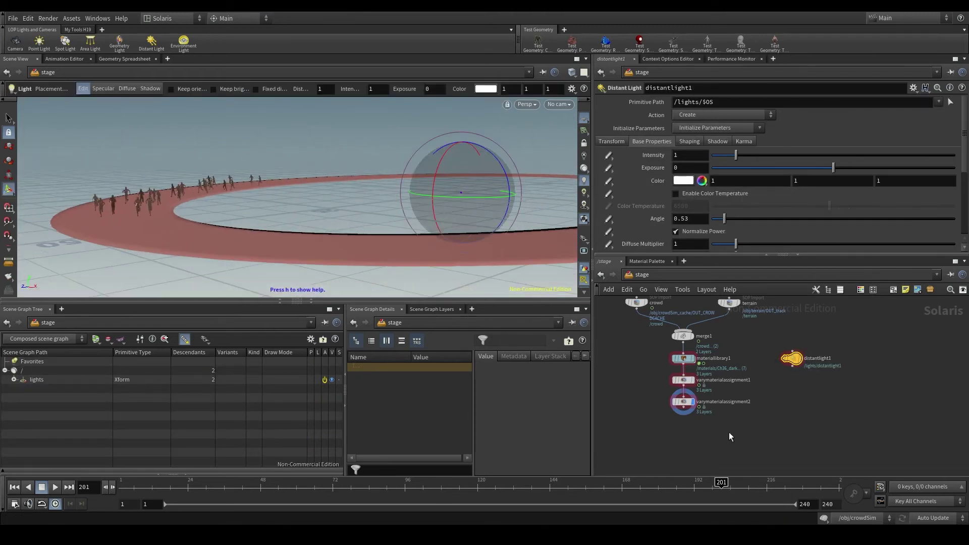
Step: Add a Merge node combining varymaterialassignment2 with distantlight1 and make it the displayed node
scroll(729, 432, up, 2)
key(Tab)
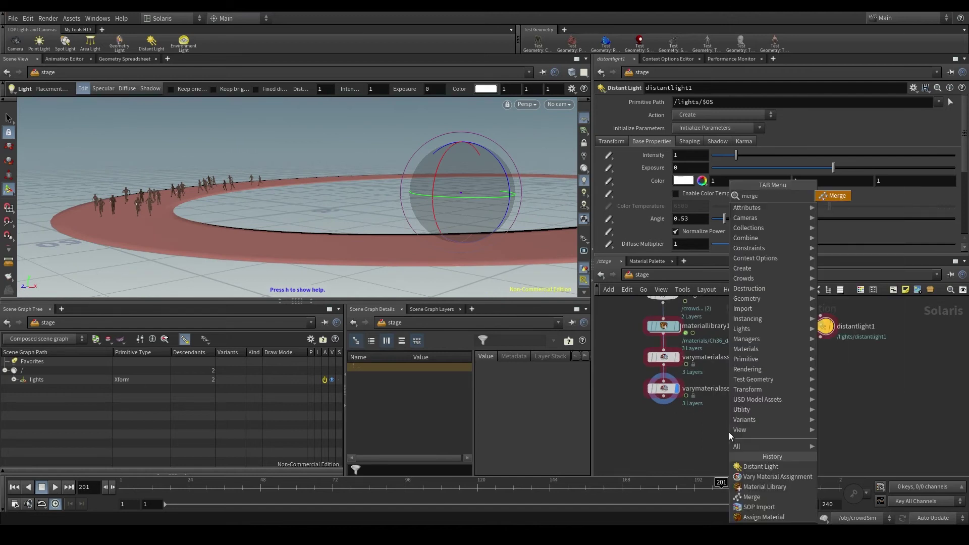
click(751, 497)
click(702, 421)
click(664, 400)
click(702, 413)
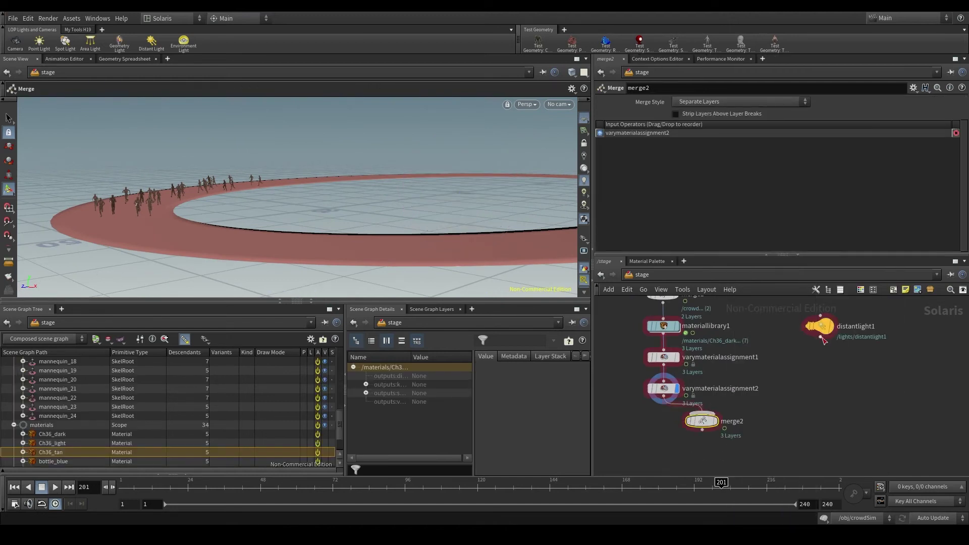
click(821, 337)
click(719, 426)
Step: Move the distant light from the track's centre to above the runners and rotate it to point downward
click(821, 326)
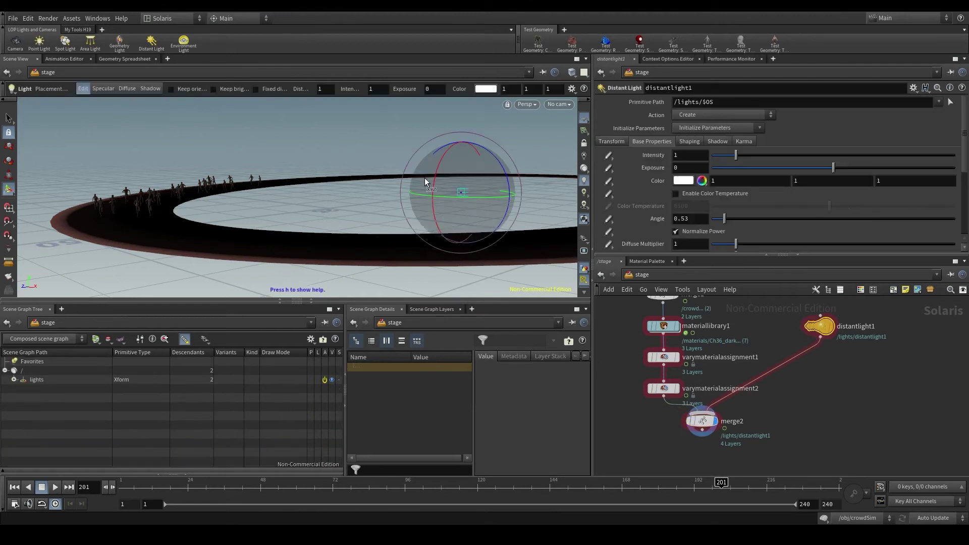
click(11, 147)
drag(443, 196, 96, 190)
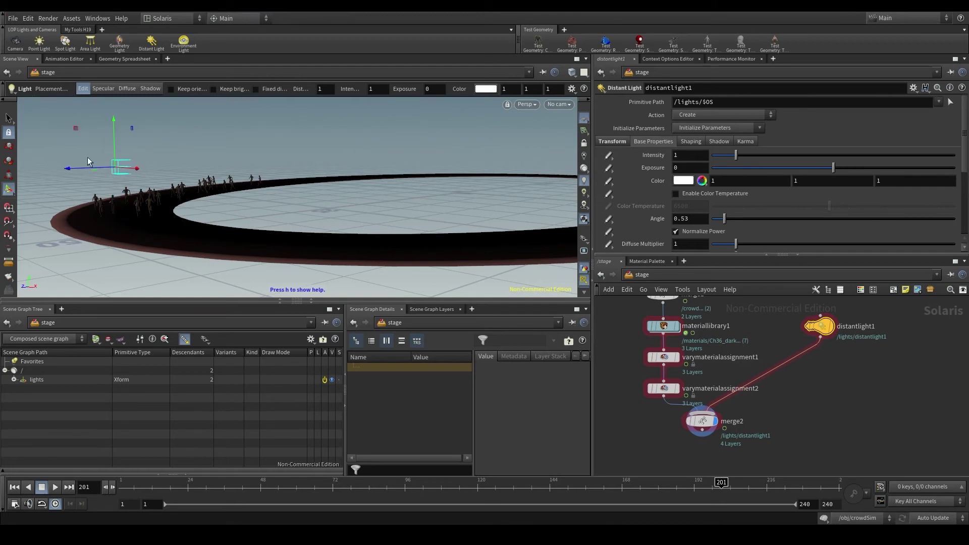
click(9, 160)
drag(77, 134, 117, 174)
mouse_move(103, 187)
alt+right_down()
mouse_move(115, 197)
mouse_move(97, 194)
alt+right_up()
alt+middle_drag(97, 194, 137, 185)
Step: Rotate the distant light to shine diagonally onto the runners and set its intensity to 3.39
click(9, 146)
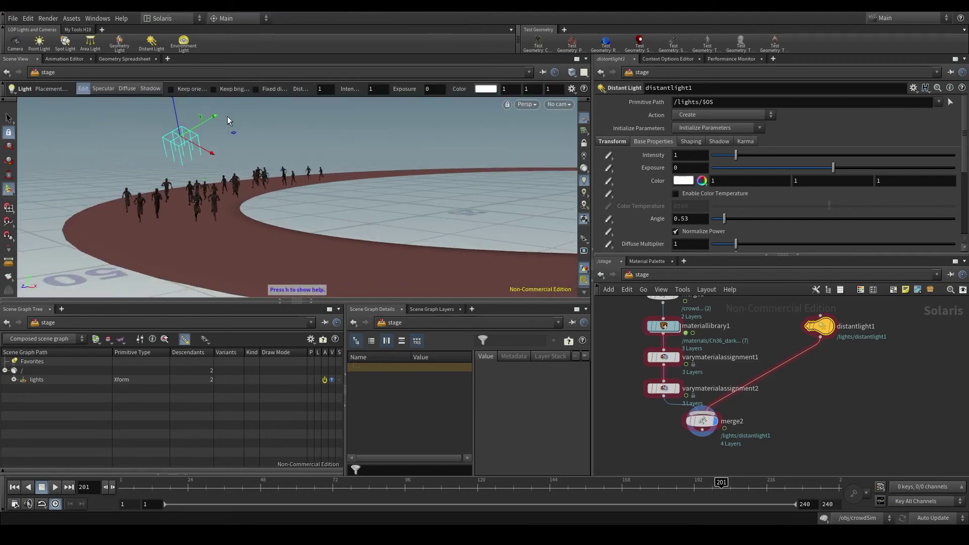
alt+drag(242, 117, 237, 173)
alt+middle_drag(238, 173, 303, 178)
key(r)
drag(69, 125, 65, 138)
drag(115, 114, 112, 124)
drag(742, 158, 794, 157)
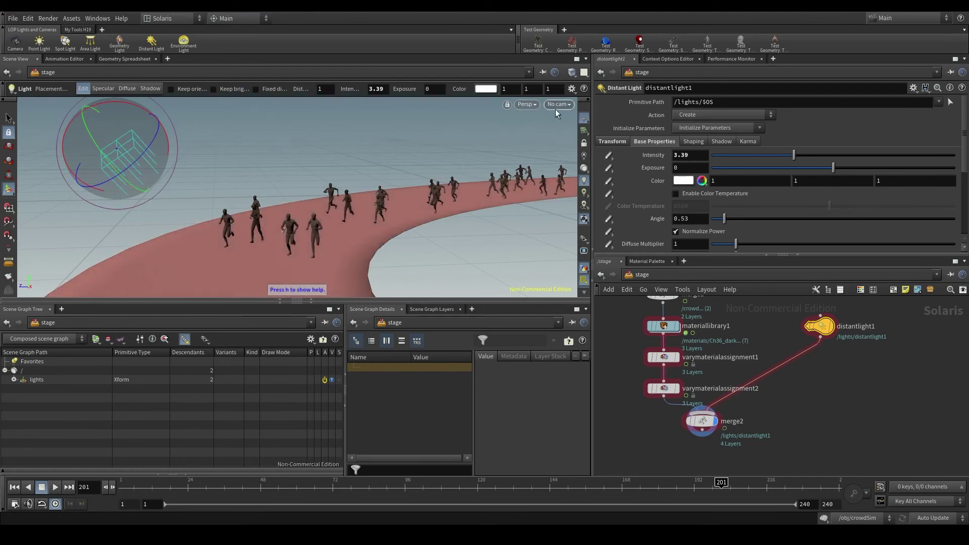
Step: Add a Camera node below distantlight1 and connect its output to merge2 as an additional input
alt+drag(299, 214, 328, 201)
alt+right_drag(329, 201, 266, 210)
alt+drag(266, 210, 289, 206)
middle_drag(852, 367, 808, 381)
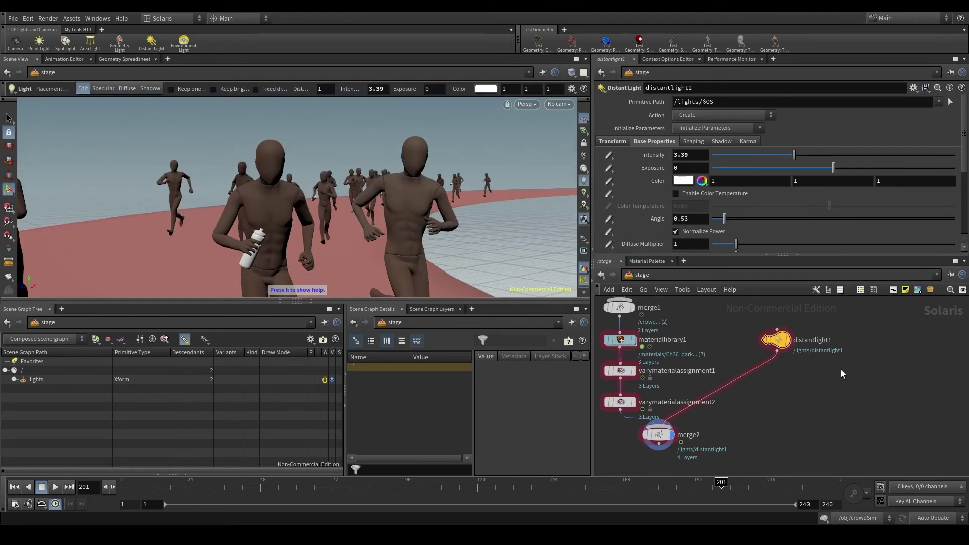
key(Tab)
text(cam)
key(Return)
click(799, 389)
click(799, 398)
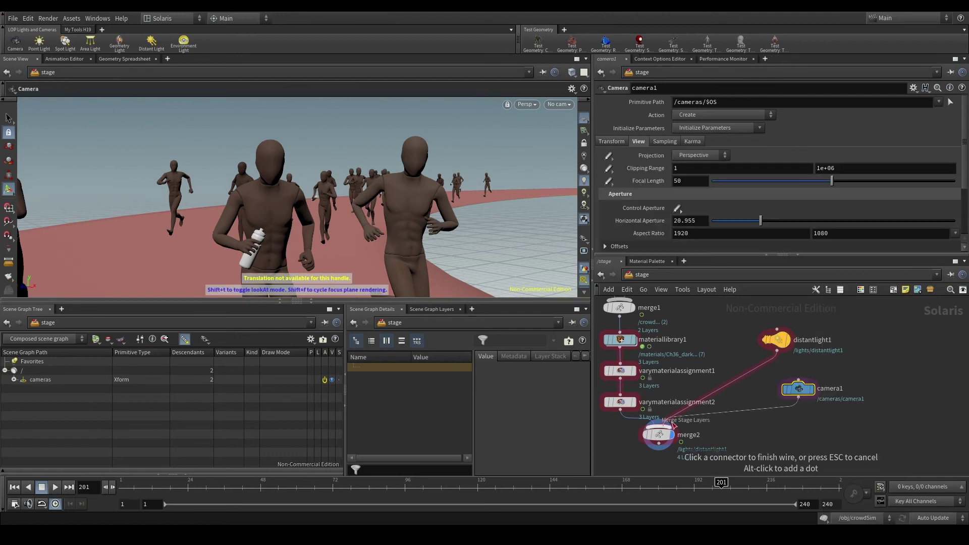
click(664, 427)
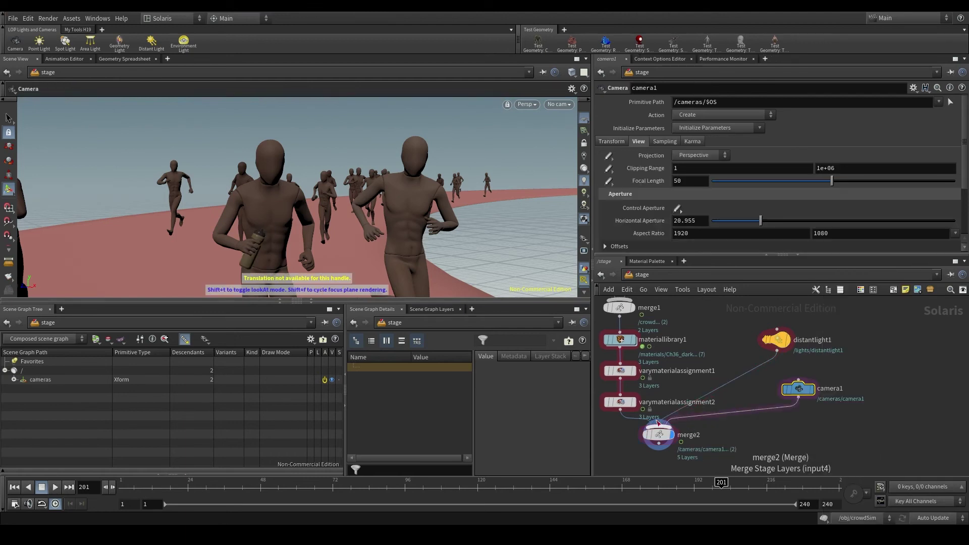
Step: Look through camera1 in the viewport and lock the camera to view navigation
alt+middle_drag(251, 258, 286, 211)
alt+middle_drag(393, 216, 457, 216)
alt+middle_drag(72, 212, 177, 199)
scroll(177, 199, down, 3)
scroll(188, 198, down, 6)
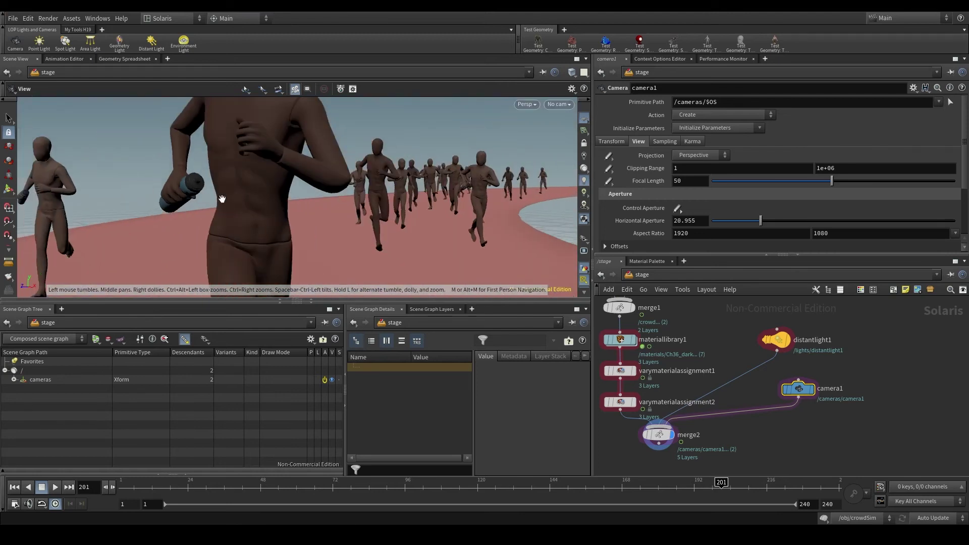
click(562, 105)
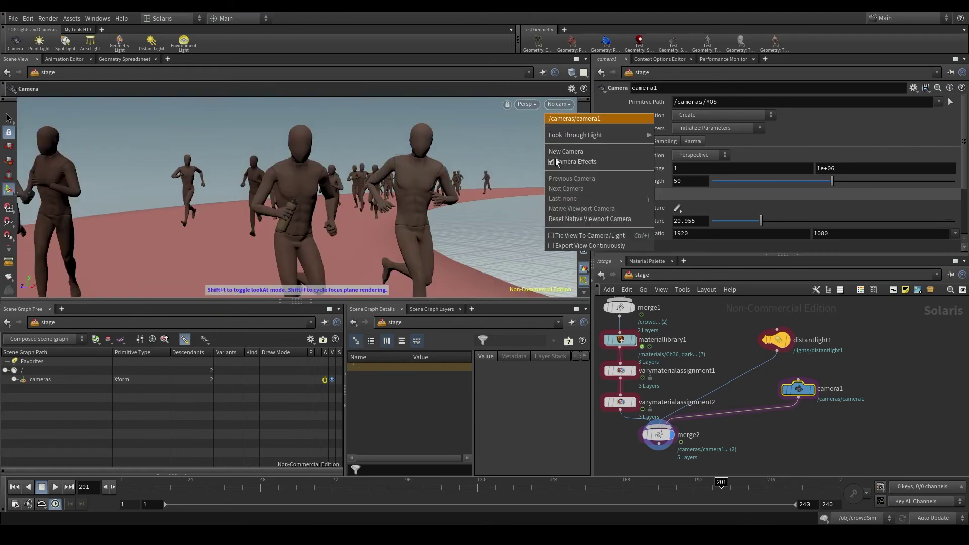
click(555, 119)
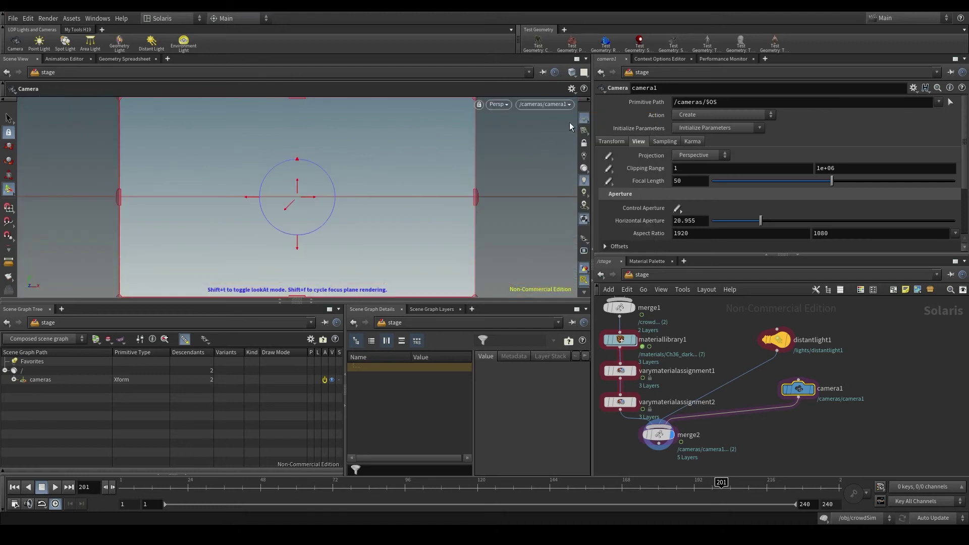
click(585, 143)
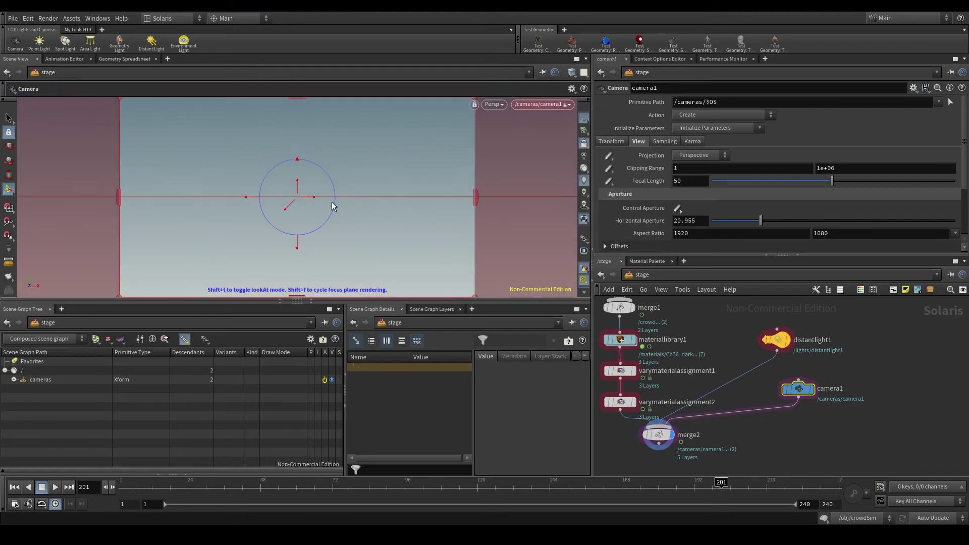
Step: Reposition the locked camera to frame the oncoming runners from the front, with the two nearest runners large in the frame
alt+middle_drag(385, 194, 361, 201)
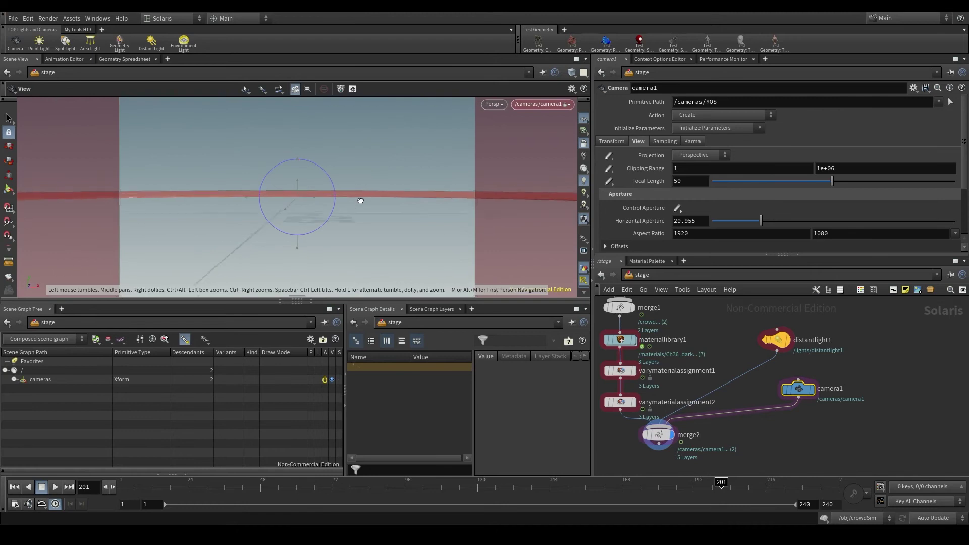
drag(361, 201, 352, 175)
middle_drag(352, 175, 276, 177)
right_drag(410, 223, 310, 206)
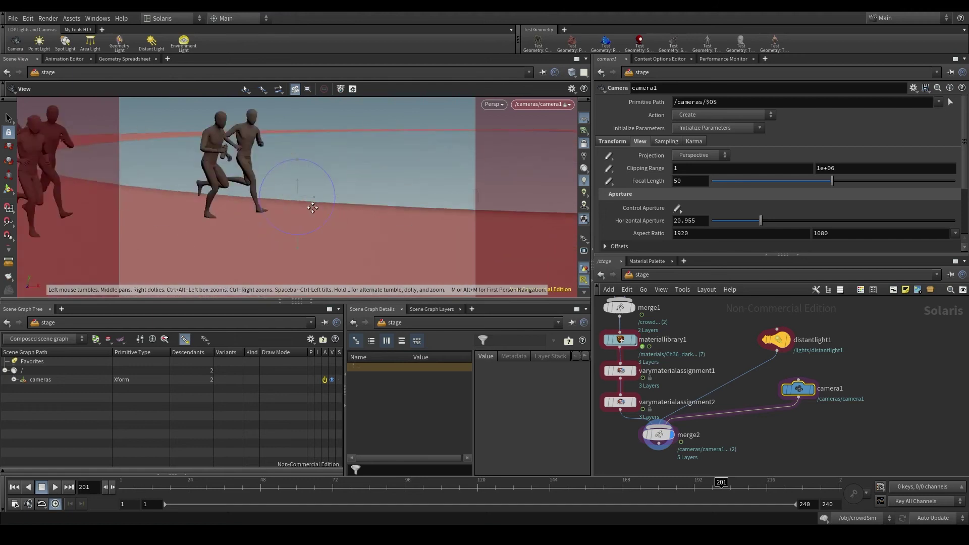
drag(310, 206, 291, 197)
right_drag(291, 197, 303, 99)
right_drag(298, 222, 294, 186)
drag(295, 186, 297, 195)
right_drag(297, 194, 306, 130)
middle_drag(307, 186, 295, 184)
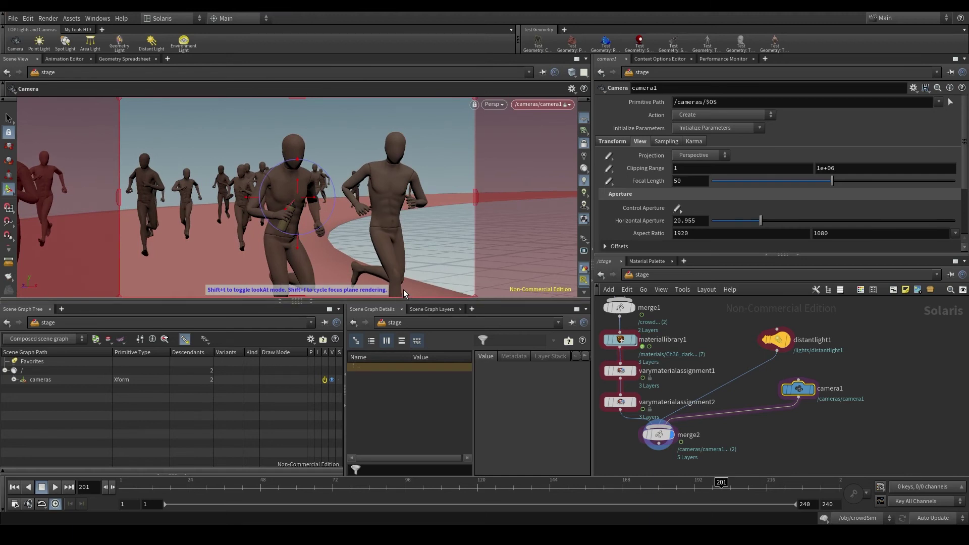
key(Escape)
Step: Display merge2's contents in the scene graph and collapse its mannequin_1 and crowd branches
click(777, 340)
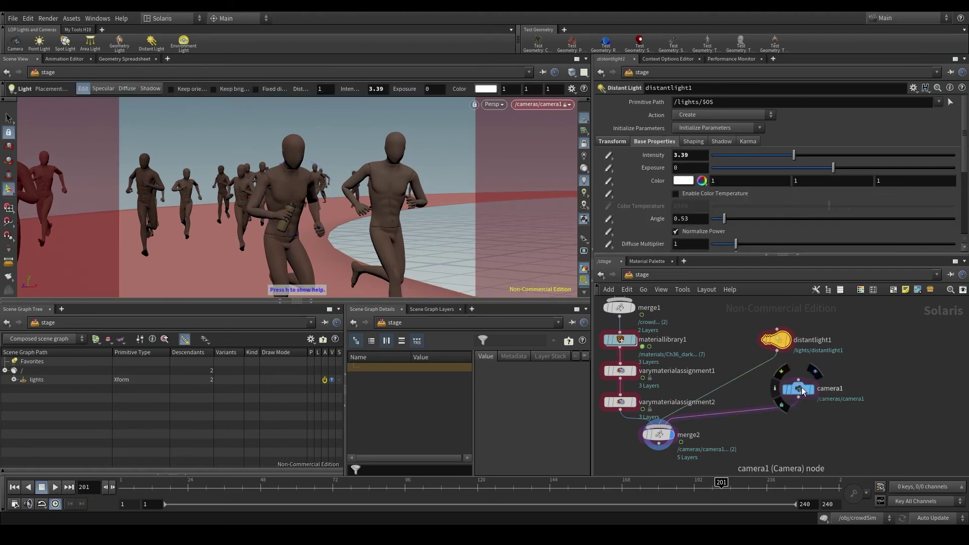
click(799, 390)
click(659, 435)
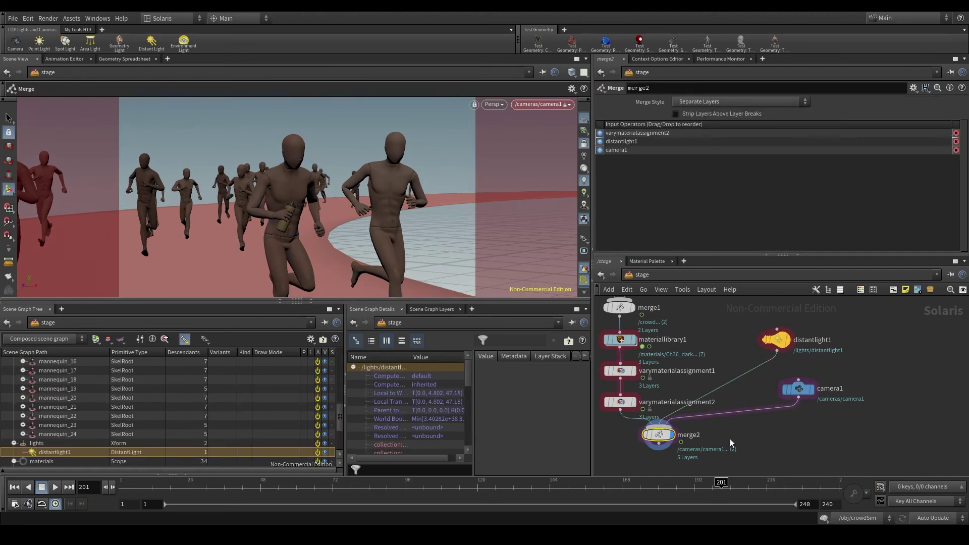
scroll(45, 422, up, 8)
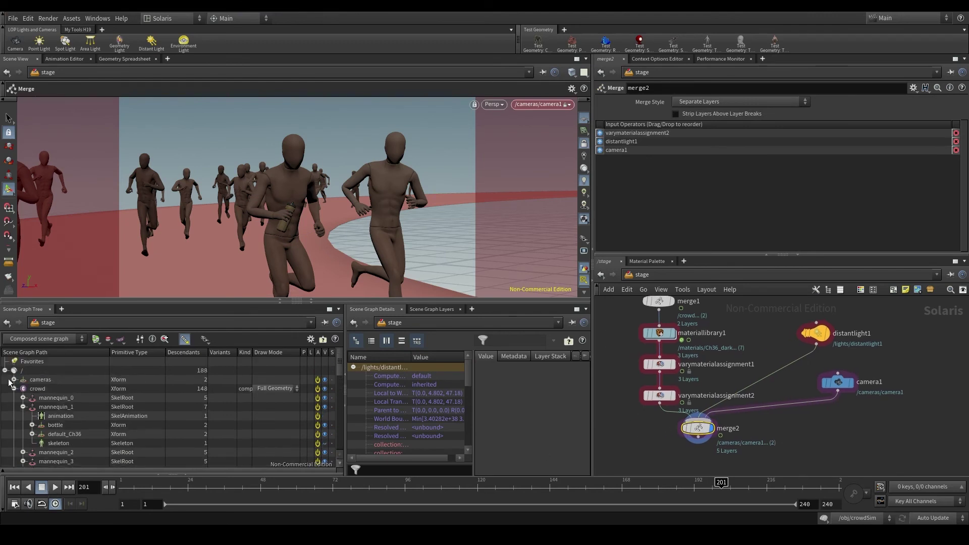
click(24, 408)
click(14, 389)
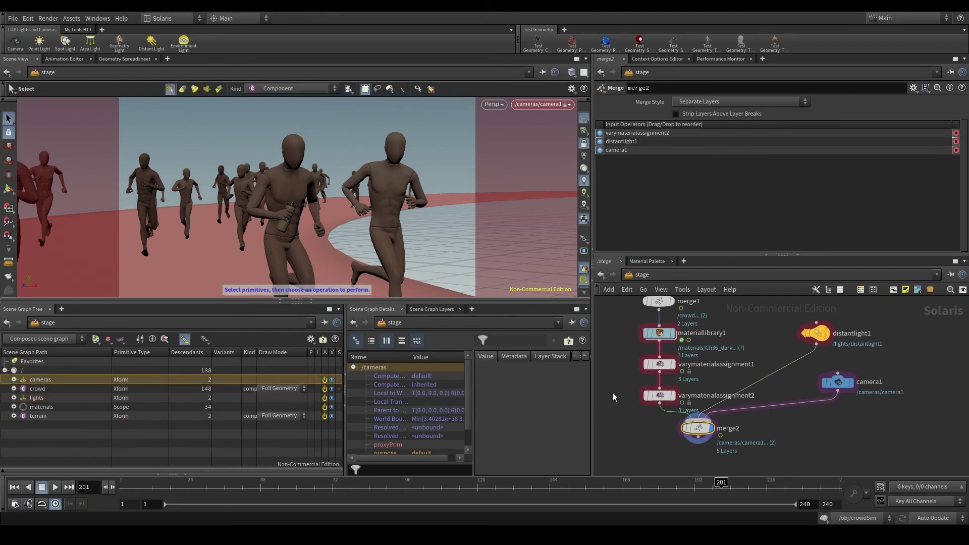
Step: Compare the camera node's primitive path with its entry under cameras in the scene graph, ending on merge2
click(839, 382)
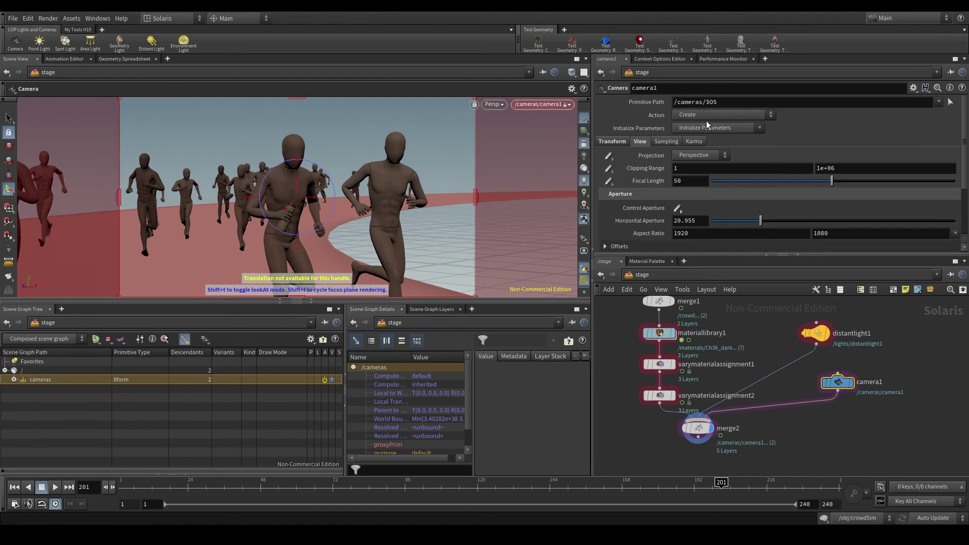
drag(677, 102, 726, 103)
click(14, 380)
click(44, 389)
click(698, 428)
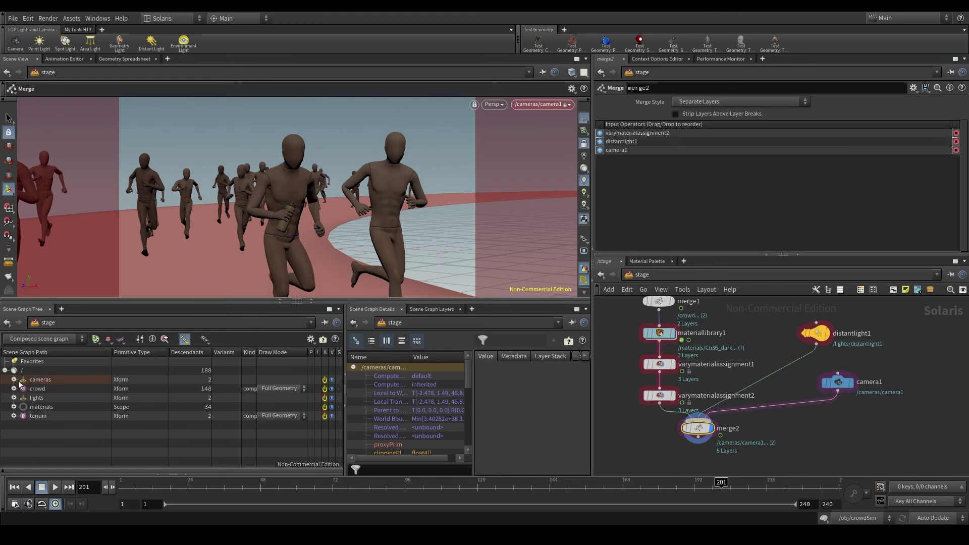
Step: Examine the cameras, crowd, lights, materials and terrain branches in merge2's scene graph
click(44, 388)
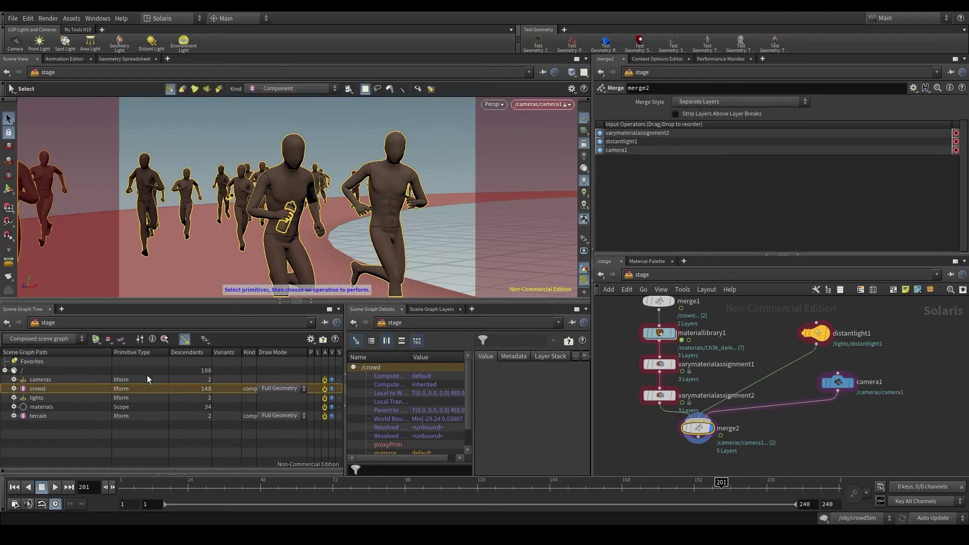
click(47, 398)
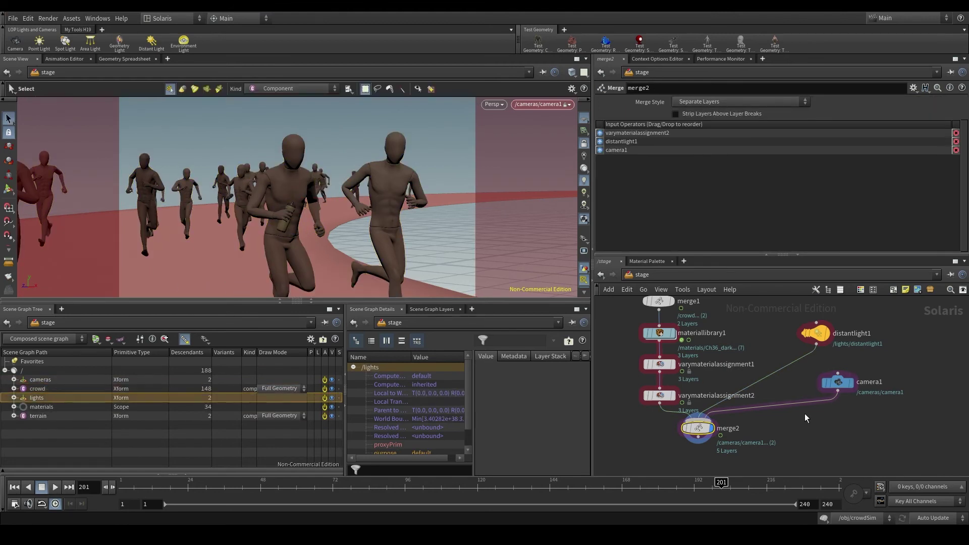
click(15, 398)
click(56, 407)
click(15, 398)
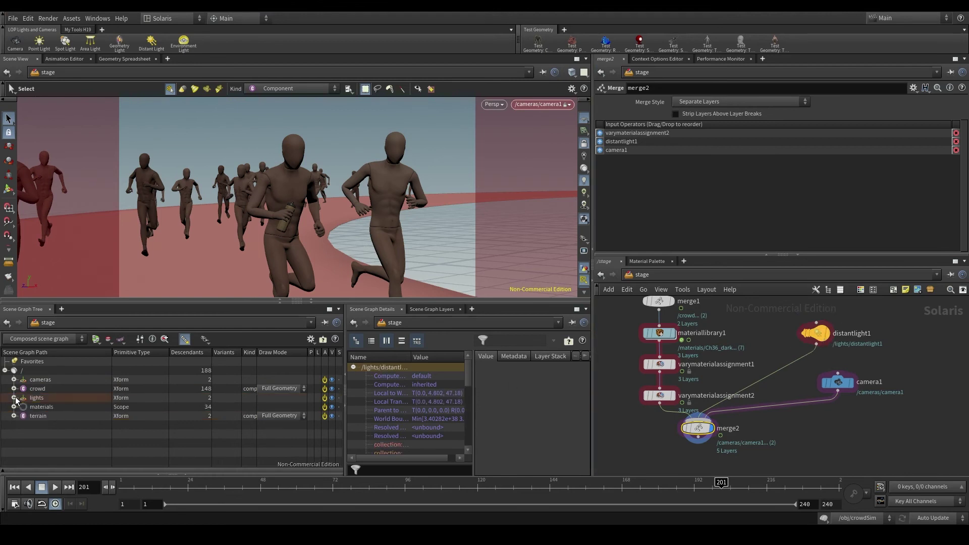
click(21, 408)
click(15, 407)
click(14, 407)
click(56, 380)
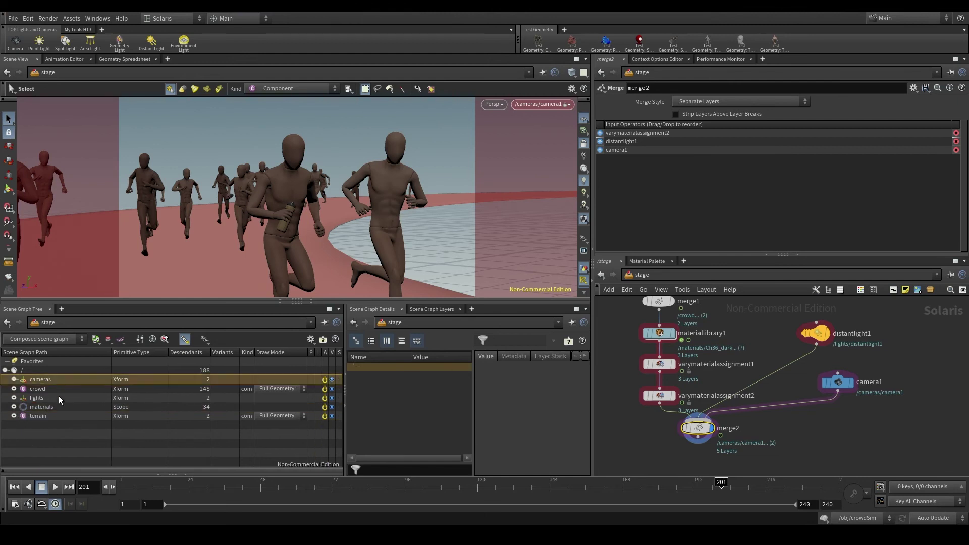
shift+click(59, 415)
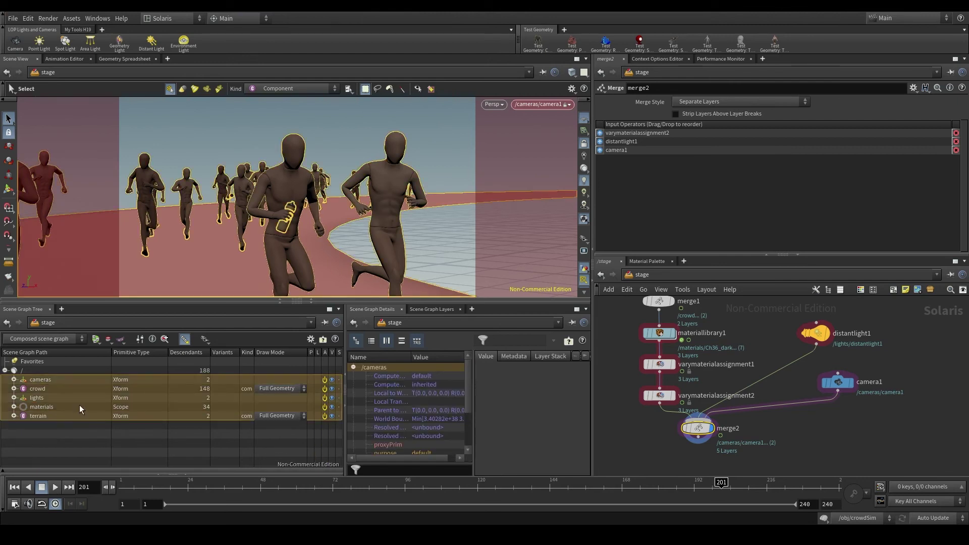
click(79, 428)
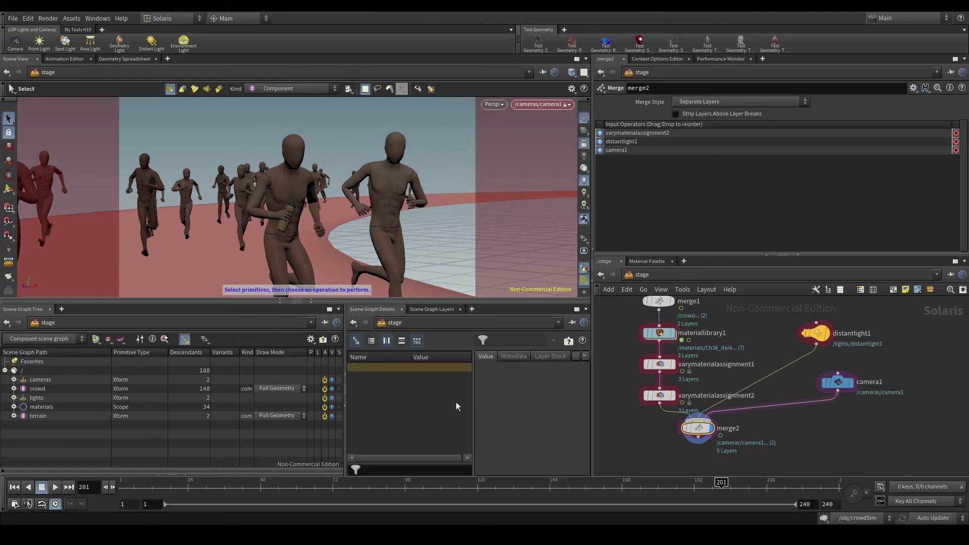
Step: Add a Karma render node directly below merge2
scroll(803, 444, down, 3)
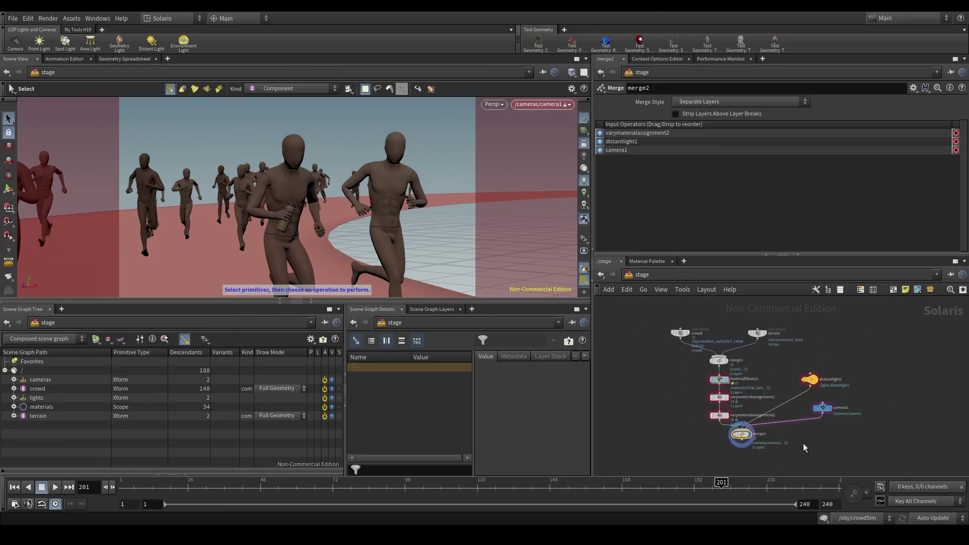
middle_drag(804, 444, 820, 402)
scroll(798, 413, up, 3)
key(Tab)
text(k)
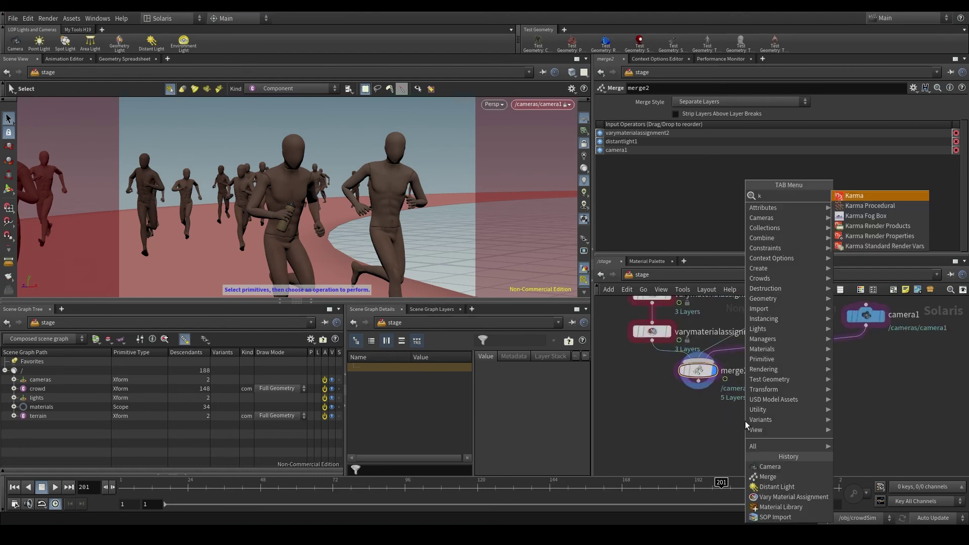
key(Return)
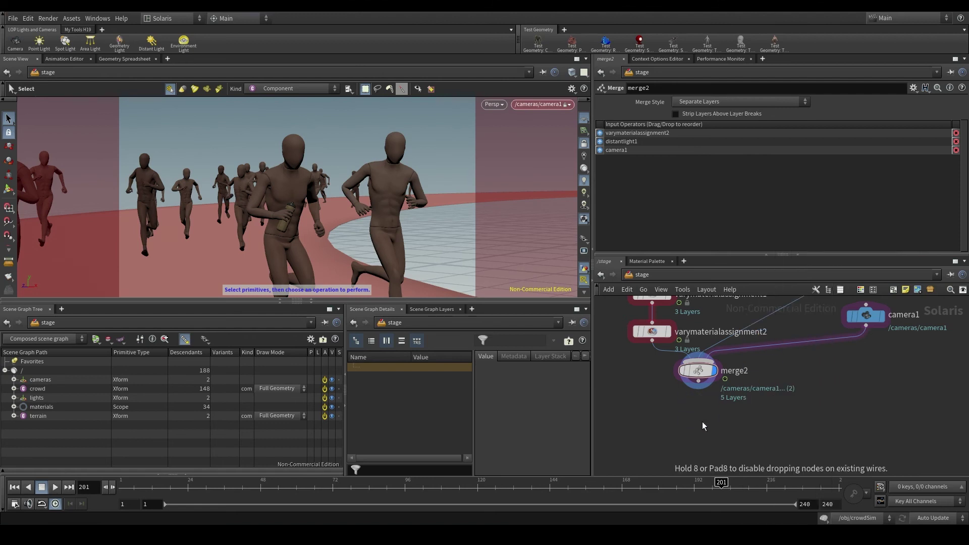
click(704, 423)
Step: Connect merge2's output to the first input of karma1 and align the Karma node beneath it
mouse_move(705, 424)
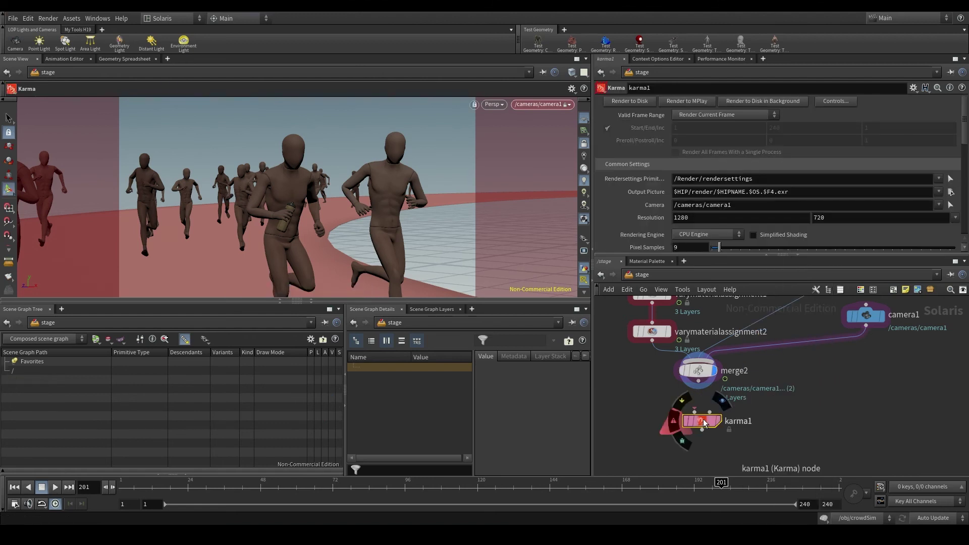
click(695, 413)
click(699, 382)
drag(704, 423, 700, 423)
scroll(699, 432, up, 5)
middle_drag(705, 455, 726, 428)
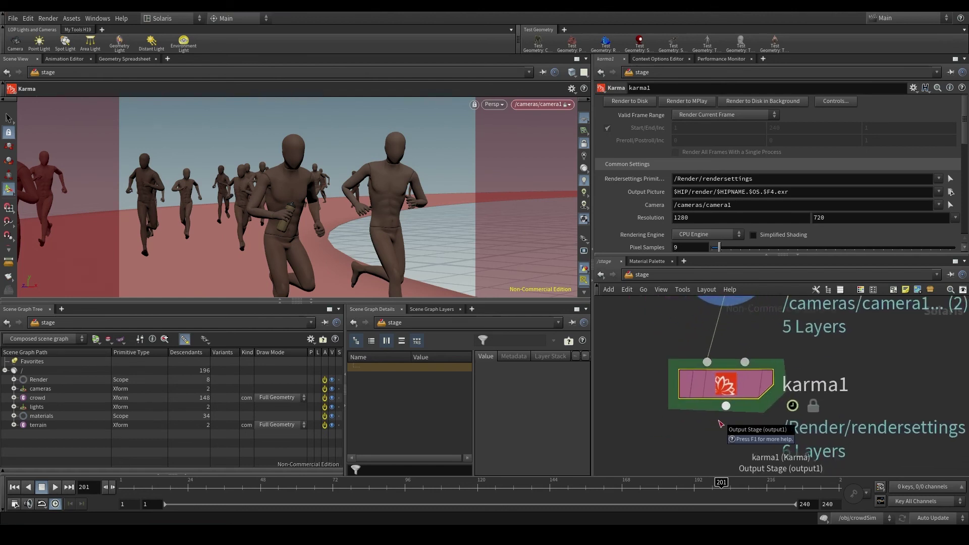
Step: Review karma1's frame range options, output picture path, camera and resolution
click(724, 115)
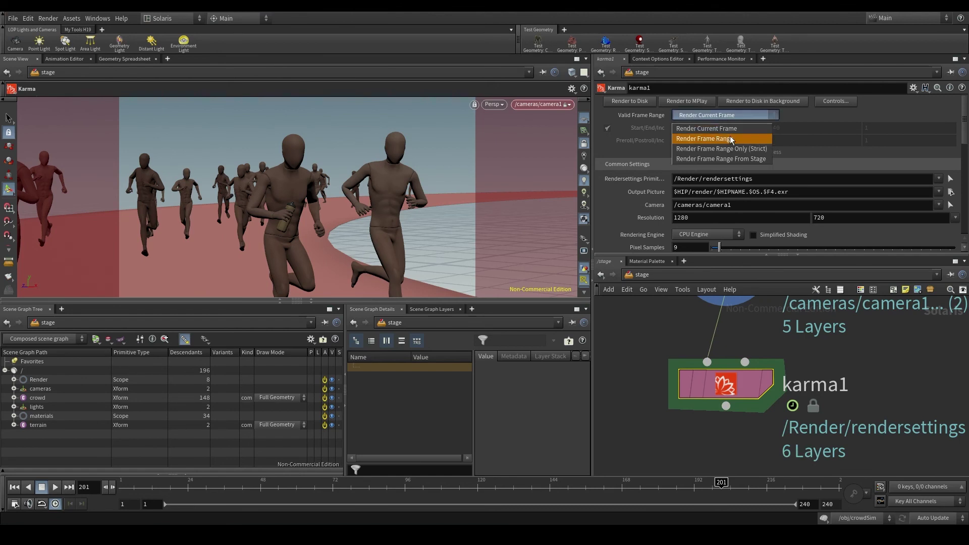
click(659, 193)
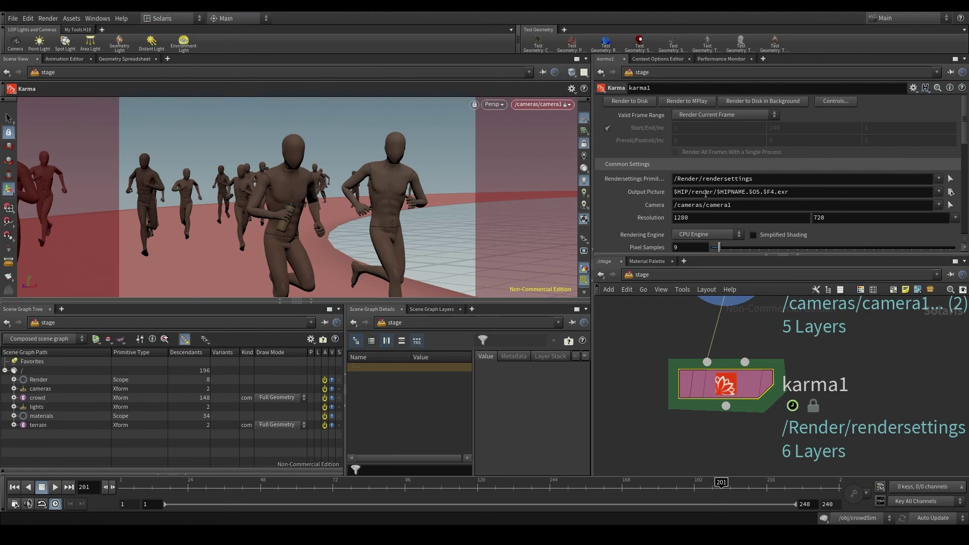
drag(741, 204, 623, 203)
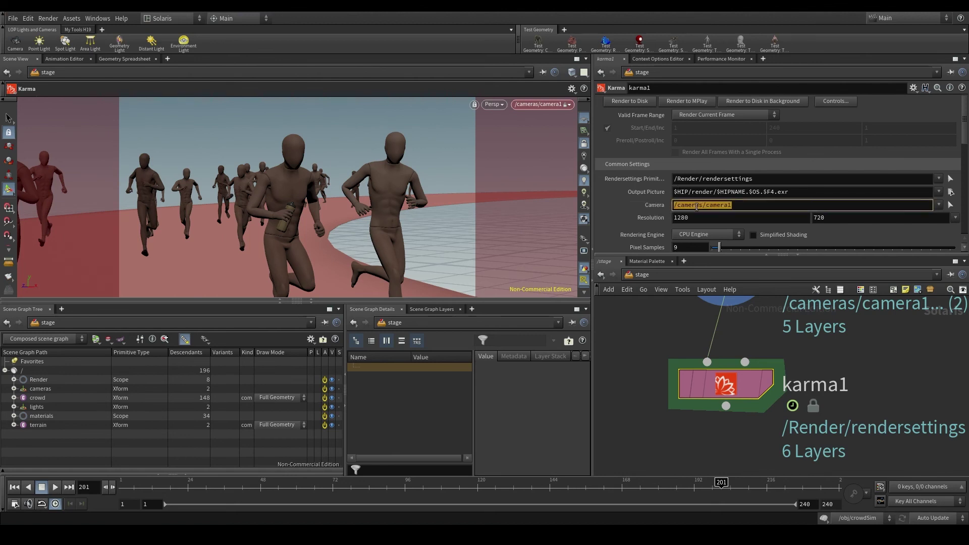
drag(677, 217, 803, 216)
click(823, 216)
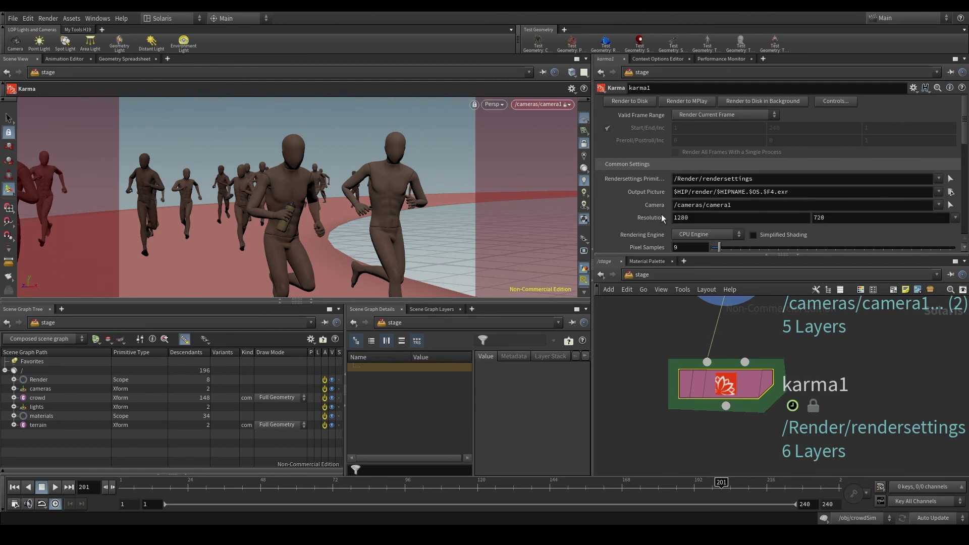
Step: Review karma1's rendering engine choices, pixel and ray sampling settings, depth of field and motion blur options
scroll(639, 217, down, 3)
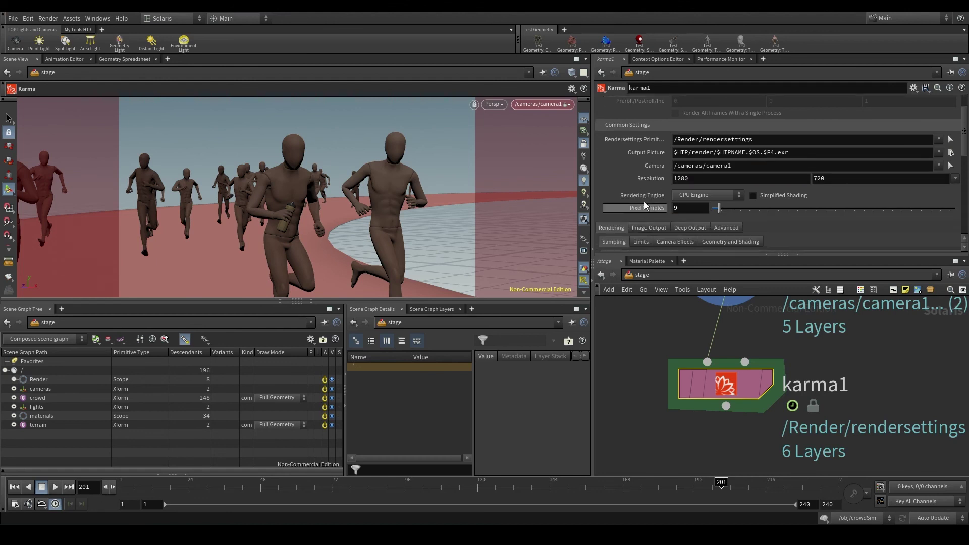
click(680, 197)
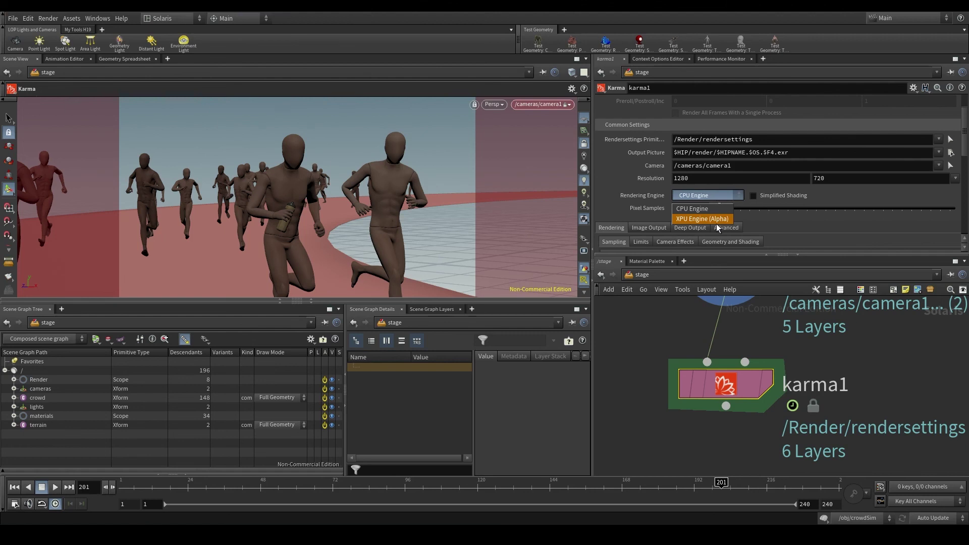
click(691, 253)
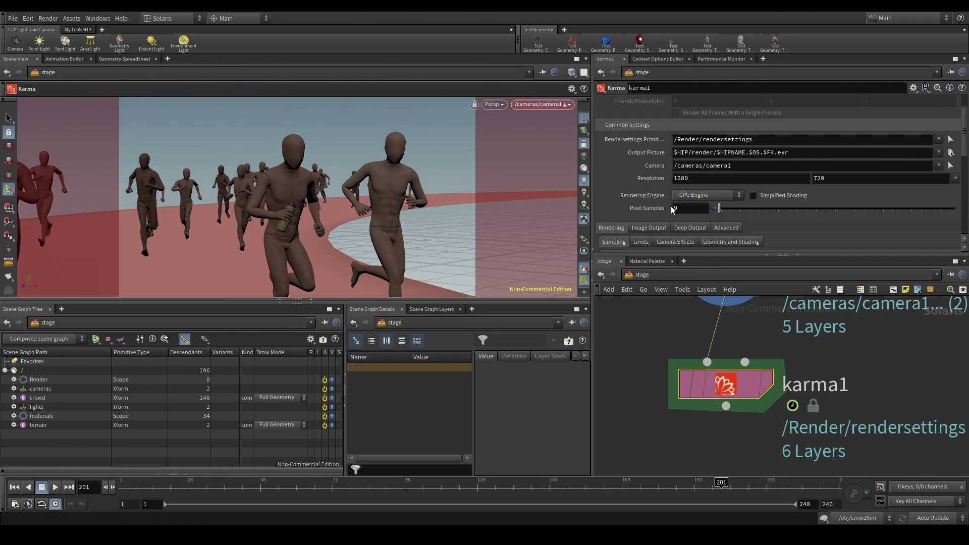
scroll(656, 186, down, 5)
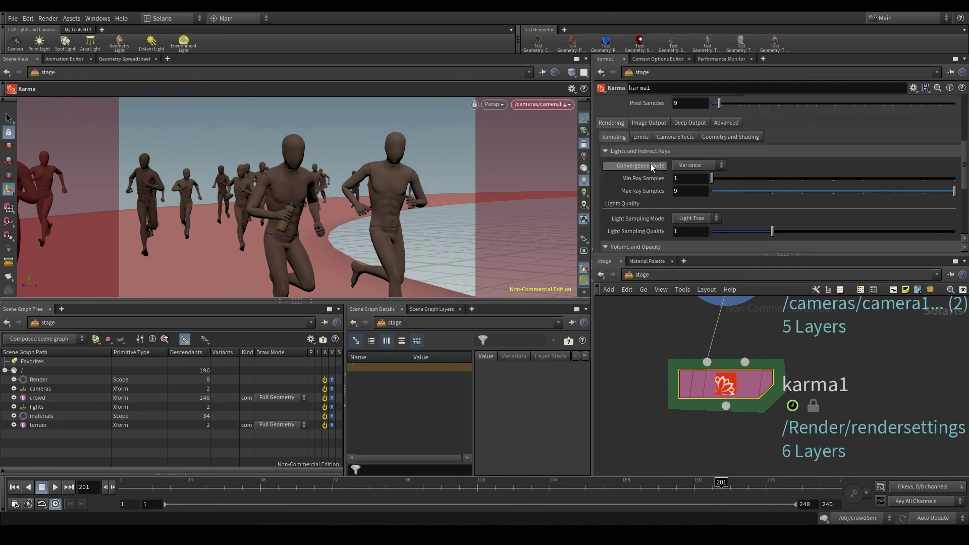
click(668, 137)
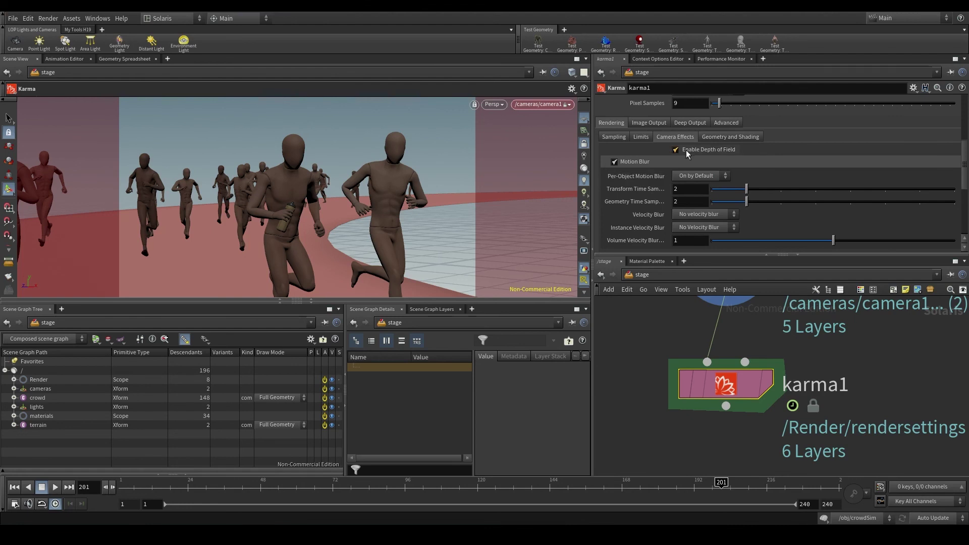
scroll(692, 154, down, 1)
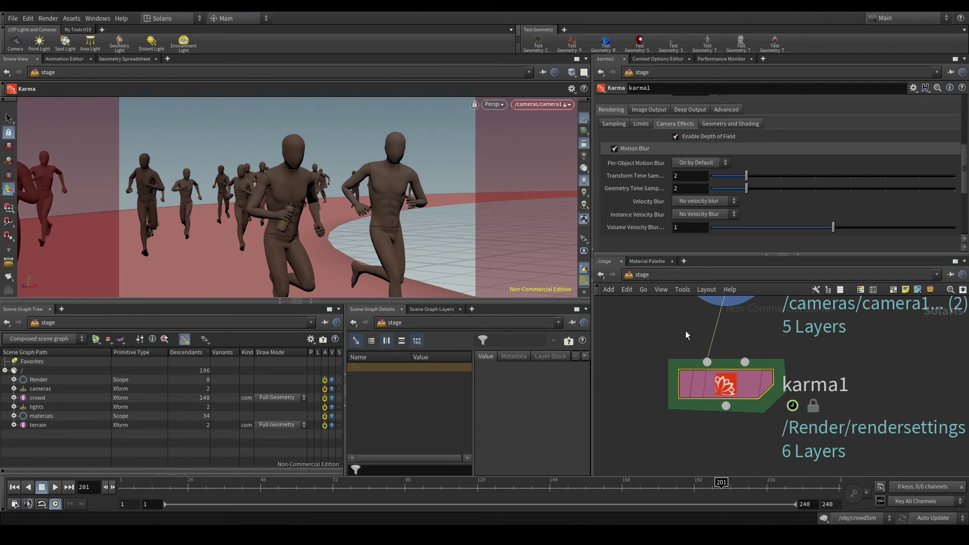
Step: Switch the viewport renderer to Karma and bring karma1's common render settings back into view
click(505, 104)
click(505, 155)
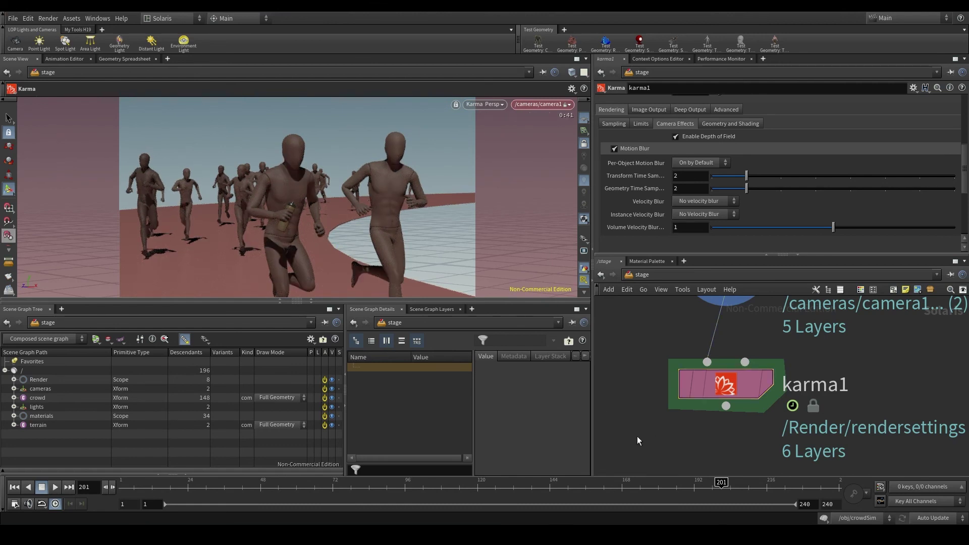
click(707, 387)
scroll(670, 187, up, 5)
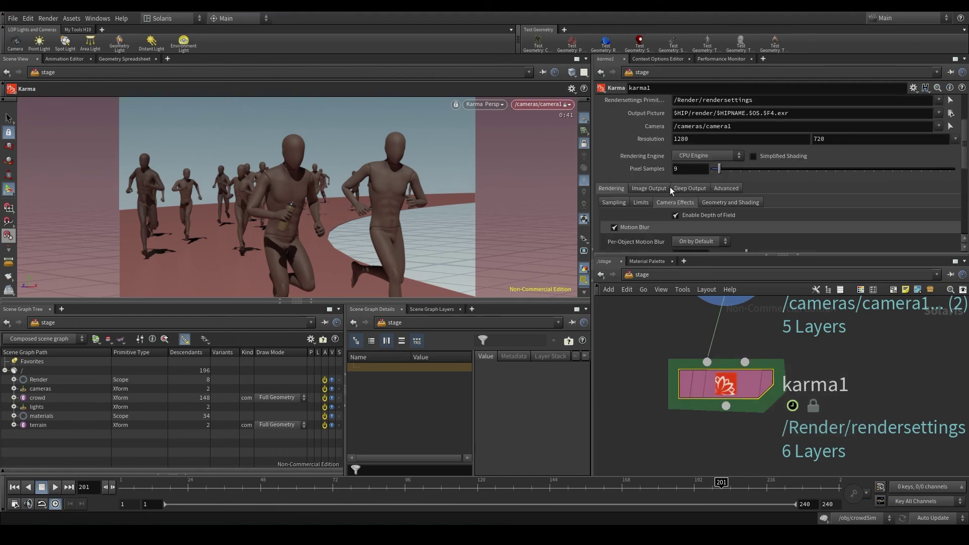